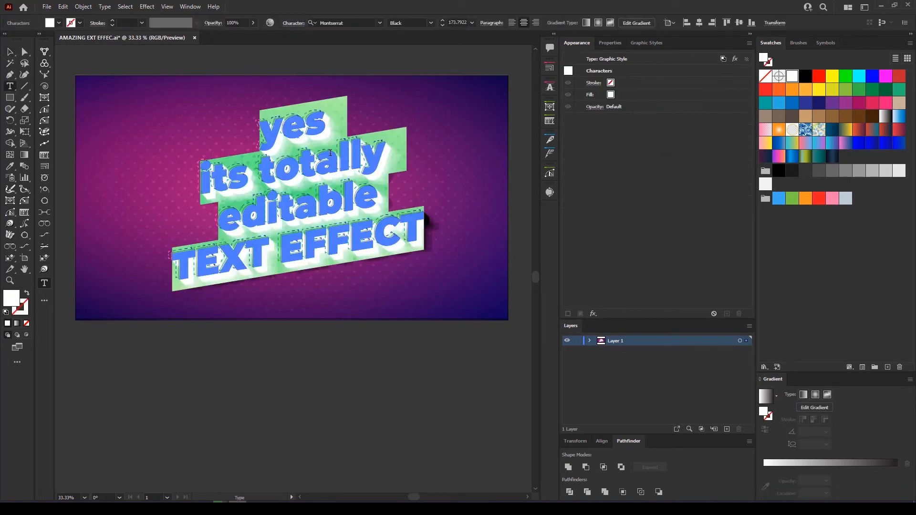
Retype the demo text as 'lets right jump' / 'into it' on two lines and drag it about 120 px lower
type("jump")
key("Return")
type("into it")
key("Escape")
left_click_drag(326, 110, 326, 167)
left_click(399, 100)
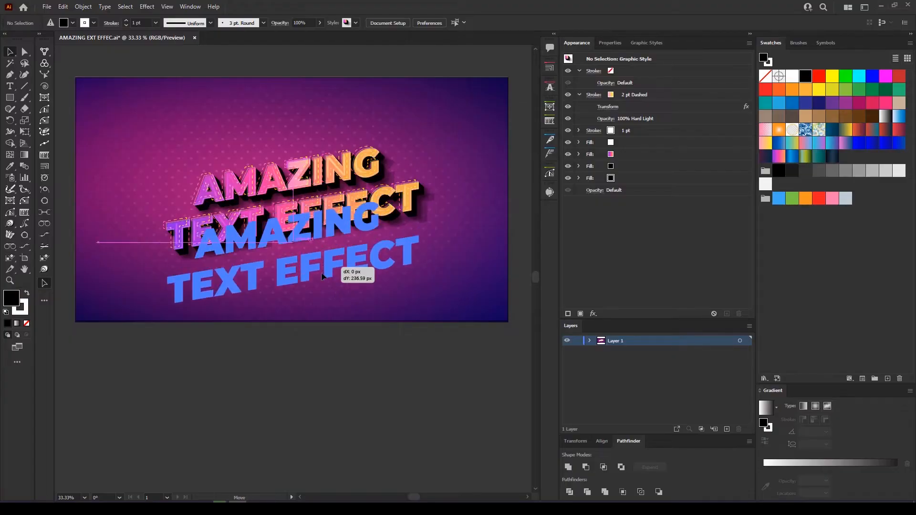
Move the sample below the artboard and type a large 'TEXT EFFECT' title on the artboard
left_click_drag(322, 272, 286, 412)
left_click(301, 217)
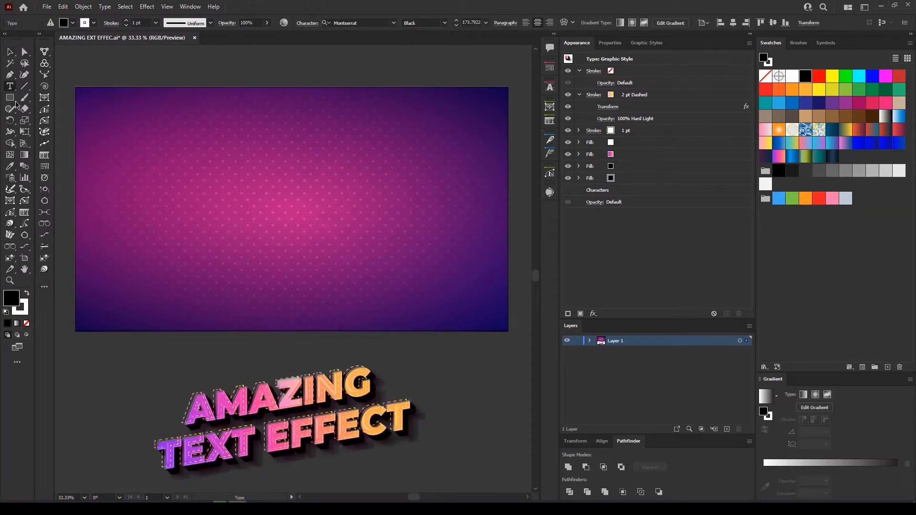
key("t")
left_click(226, 201)
key("BackSpace")
type("TEXT EFFECT")
key("Escape")
left_click_drag(239, 198, 356, 146)
left_click_drag(290, 204, 348, 210)
Set the title's font to Montserrat Black and move it toward the artboard centre
left_click(361, 21)
type("mont")
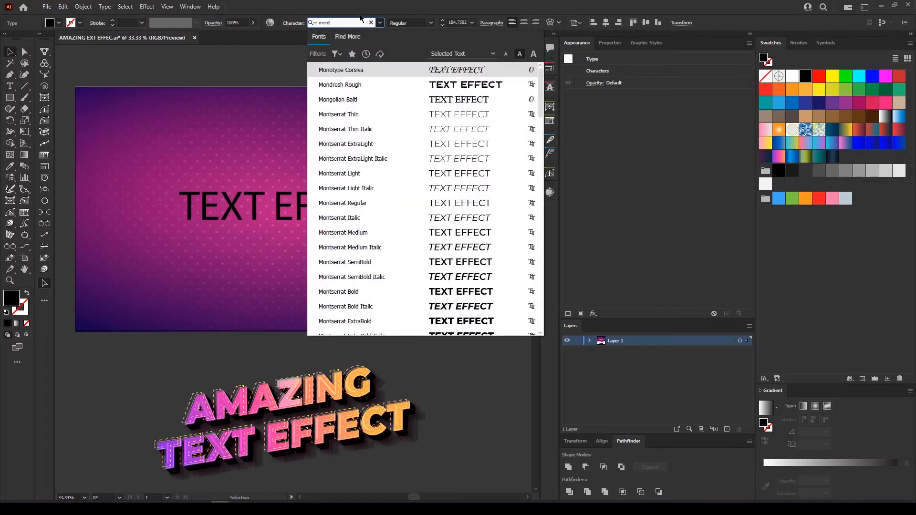
scroll(436, 309, "down", 1)
left_click(436, 308)
left_click_drag(380, 210, 360, 253)
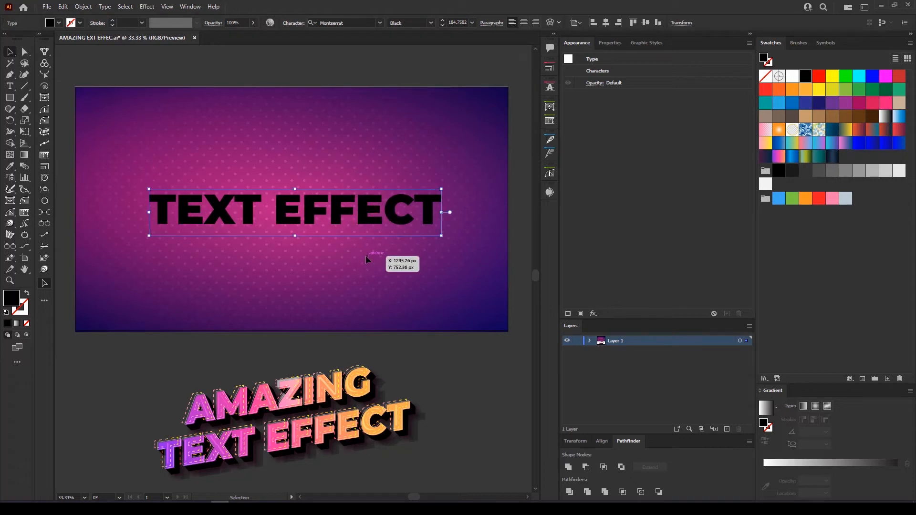
Shear the title with Free Transform so its right side rises, then reposition it
left_click(27, 133)
left_click(76, 132)
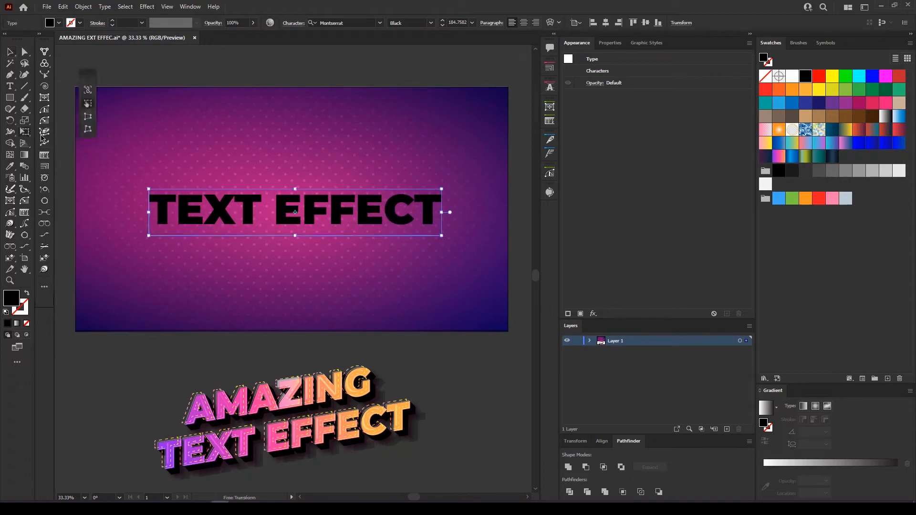
left_click_drag(440, 217, 399, 143)
left_click_drag(289, 163, 304, 192)
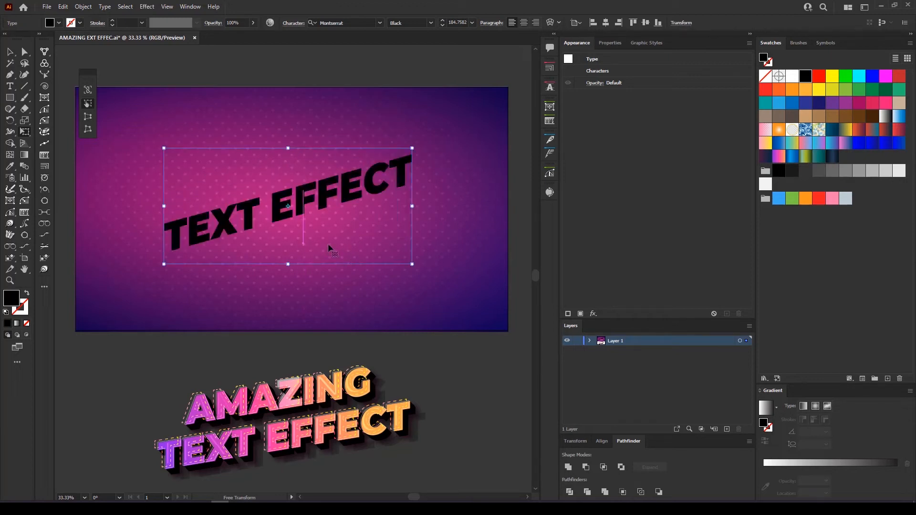
key("v")
left_click(387, 344)
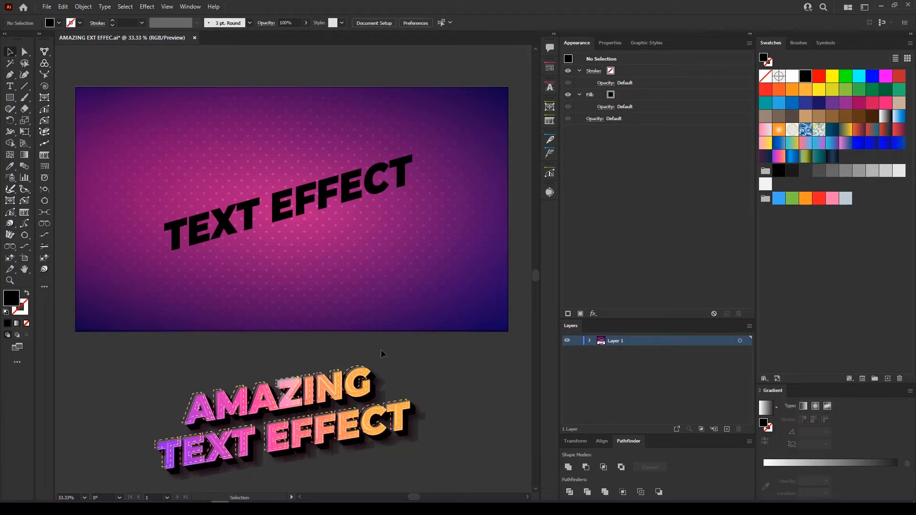
Inspect the sample's strokes in Appearance, collapsing their rows, then reselect the title and open the Window menu
left_click(382, 195)
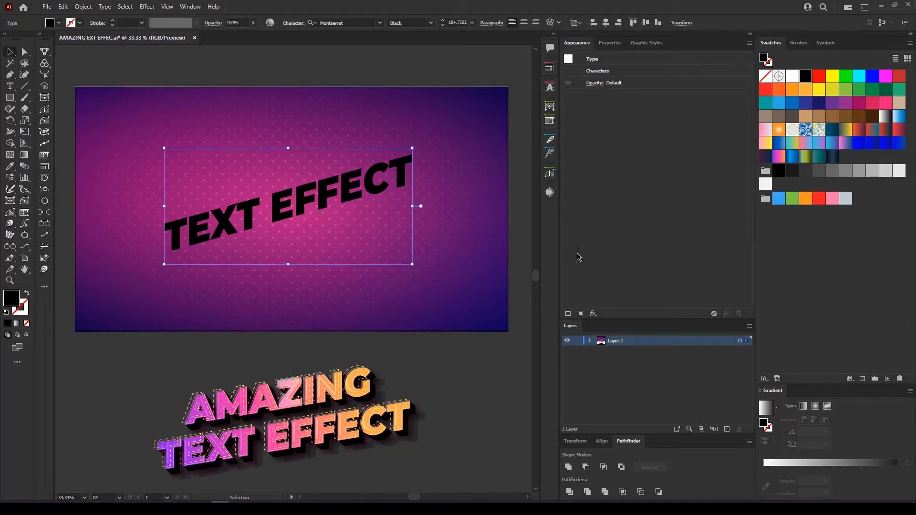
left_click(349, 402)
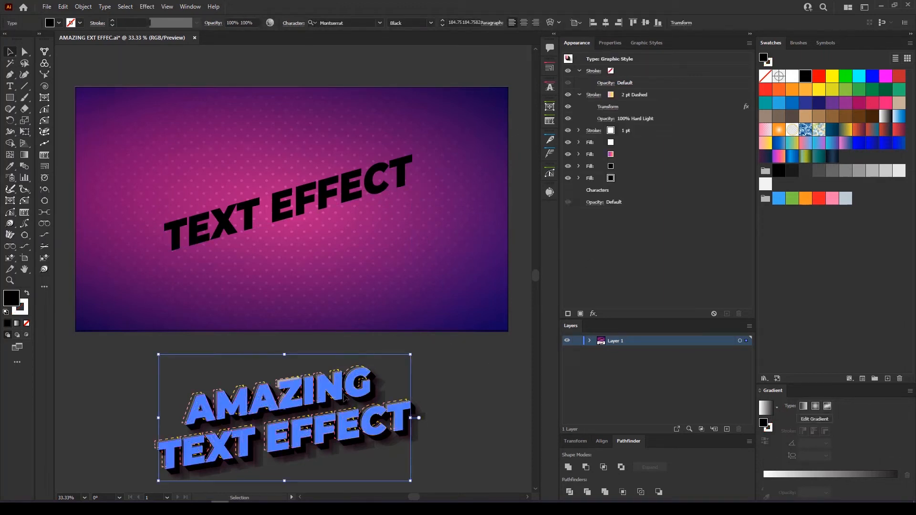
left_click(579, 94)
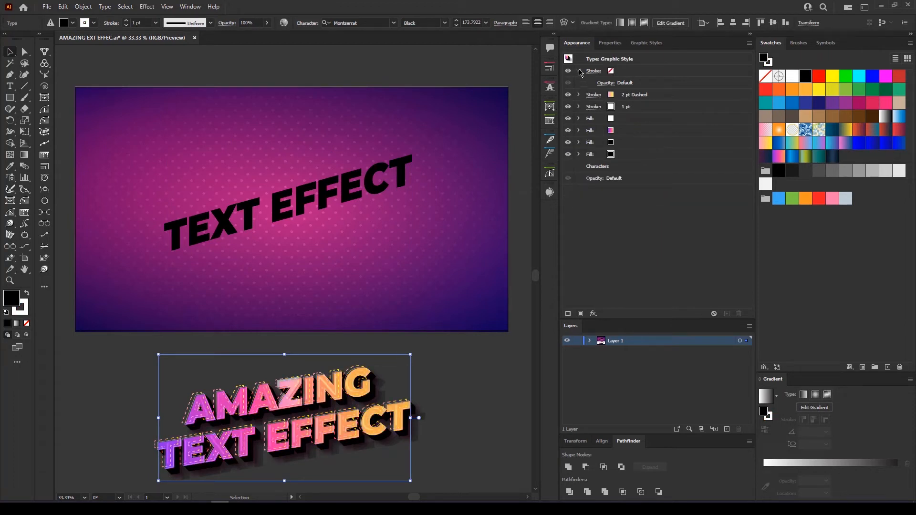
left_click(579, 71)
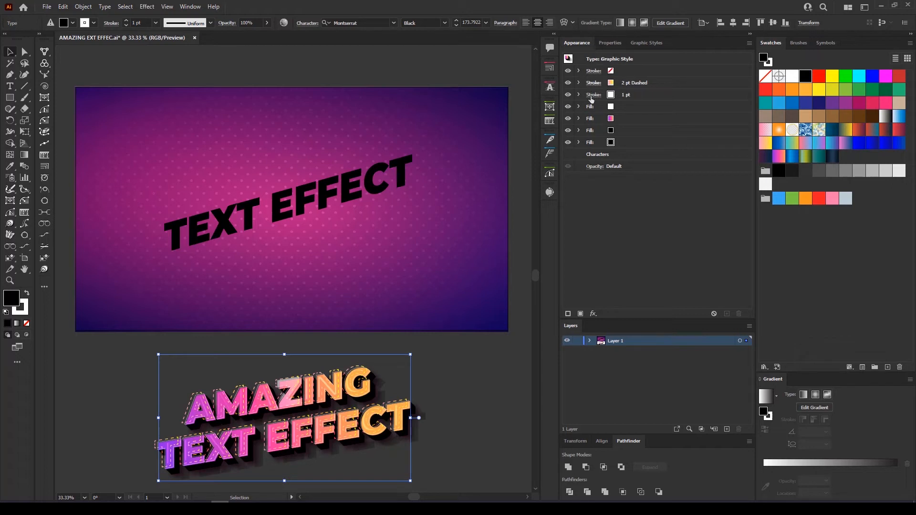
left_click(337, 196)
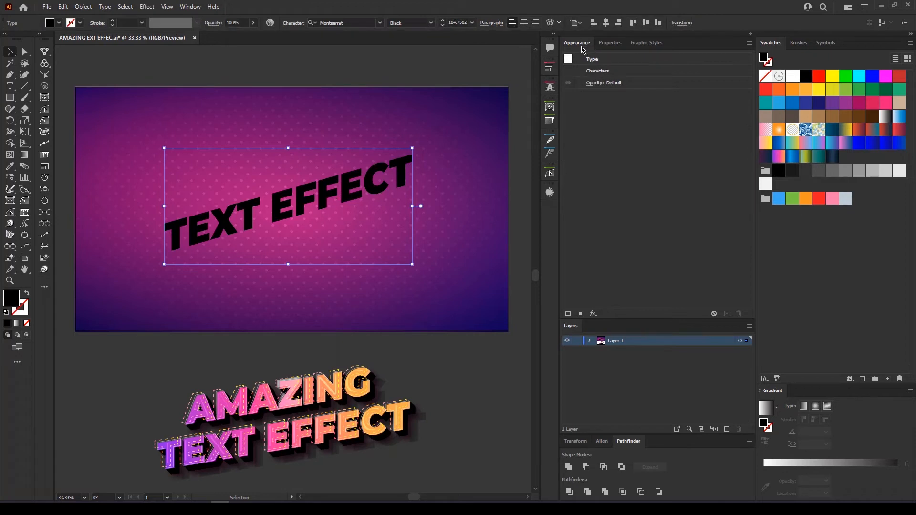
left_click(189, 7)
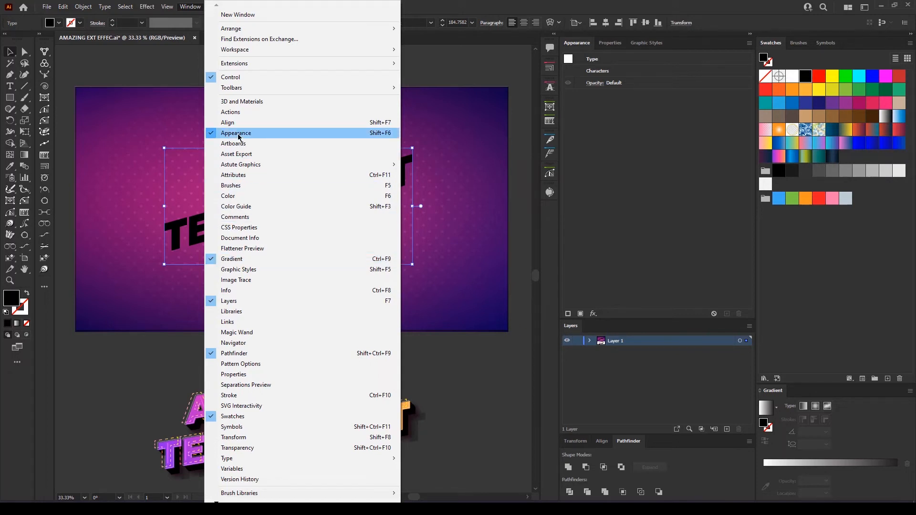
Add a new fill to the TEXT EFFECT title using the pink-orange gradient swatch
left_click(615, 170)
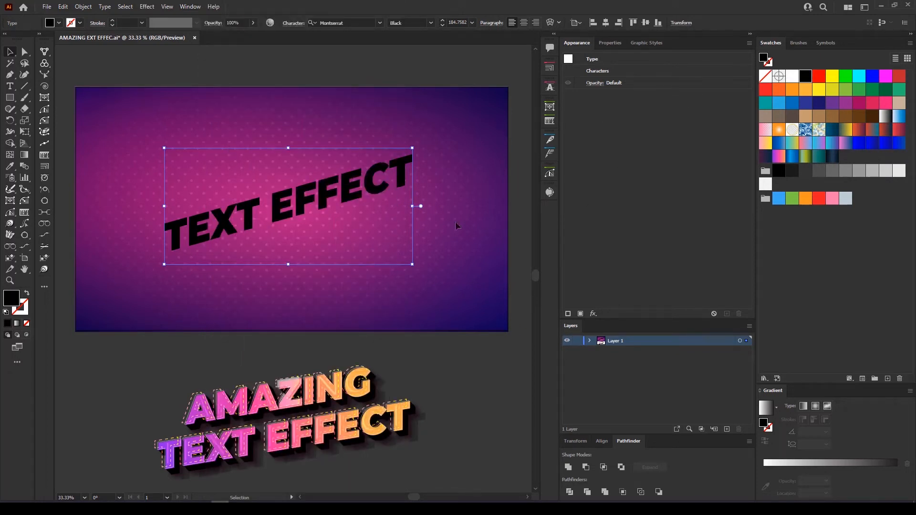
left_click(580, 314)
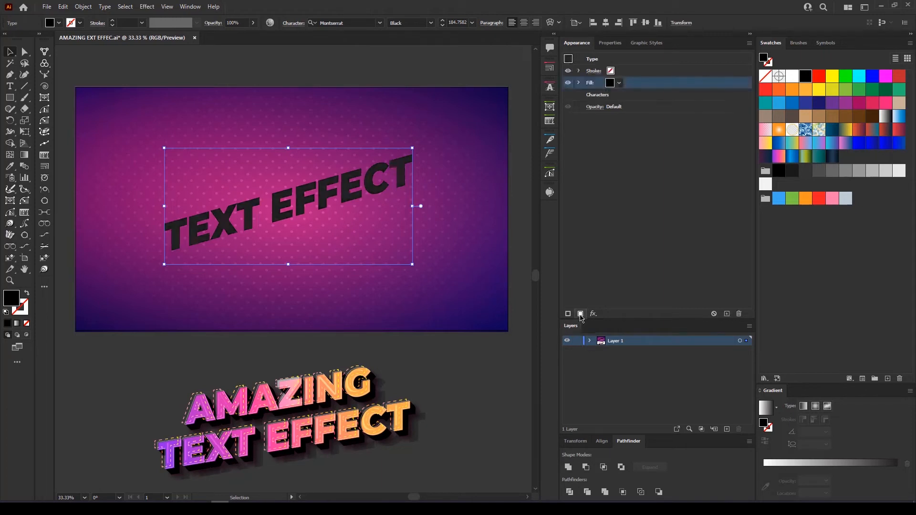
left_click(620, 83)
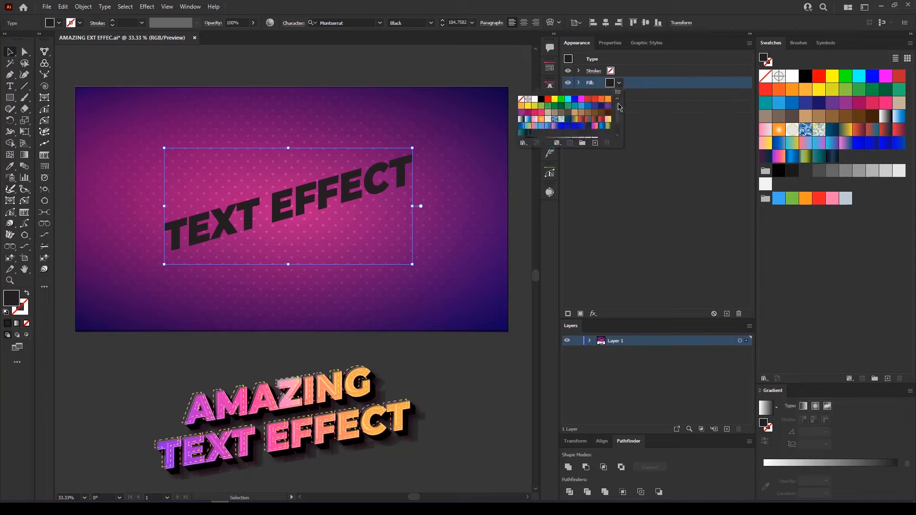
left_click_drag(621, 147, 641, 232)
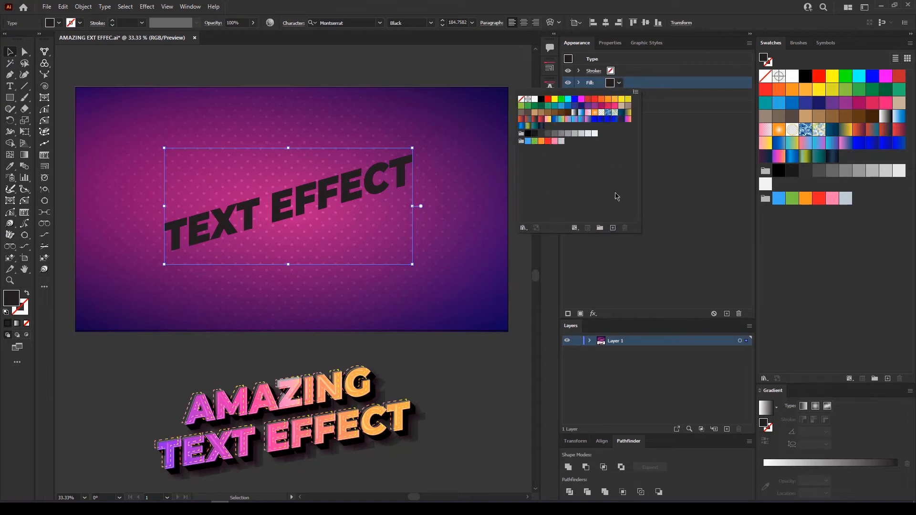
left_click(628, 120)
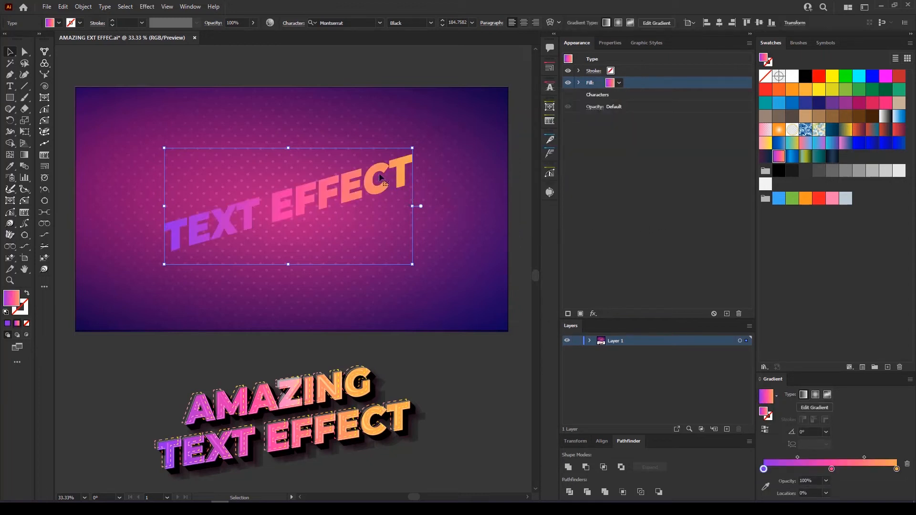
scroll(352, 178, "up", 1)
left_click_drag(337, 190, 325, 164)
scroll(330, 171, "down", 1)
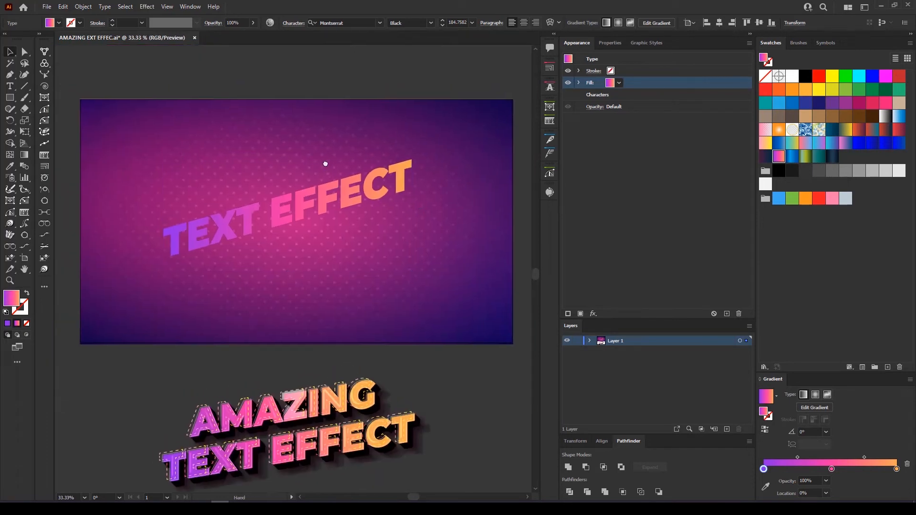
Add a new White stroke to the title and raise its weight to 2 pt
left_click(569, 314)
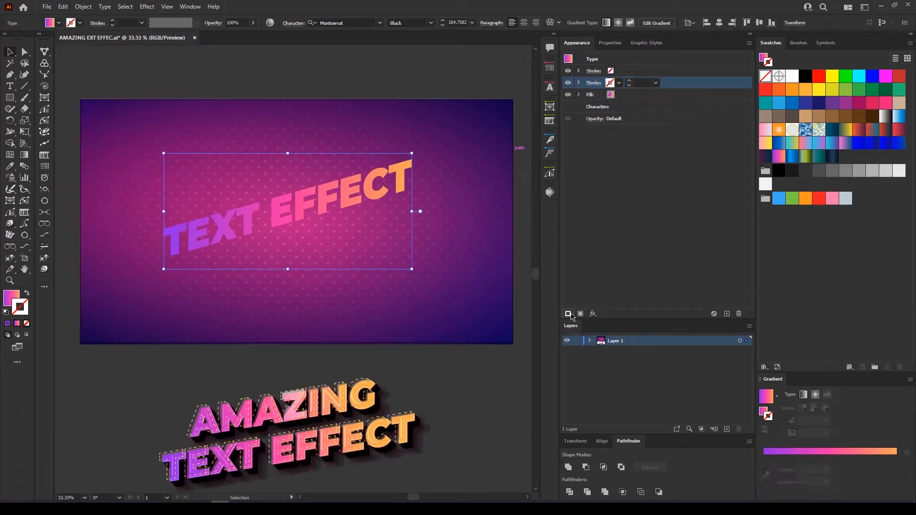
left_click(614, 84)
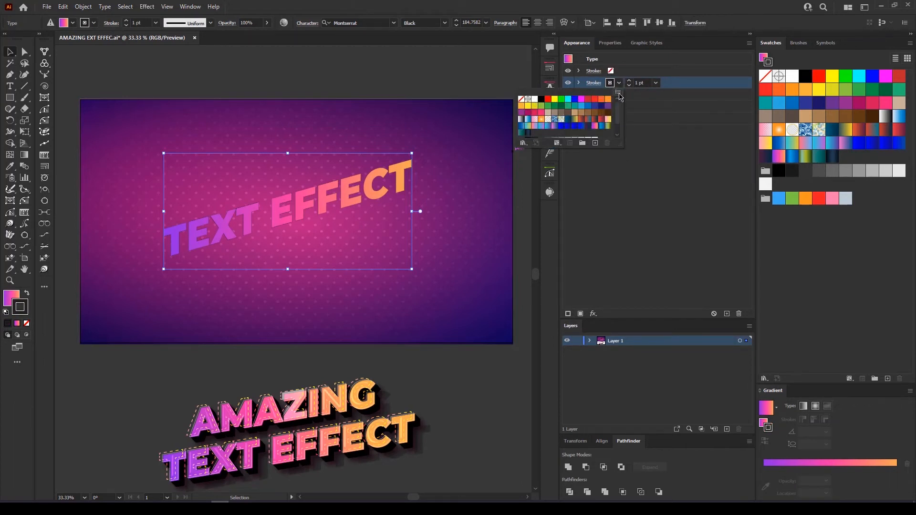
left_click(618, 91)
left_click(640, 225)
left_click_drag(619, 145, 631, 222)
left_click(552, 103)
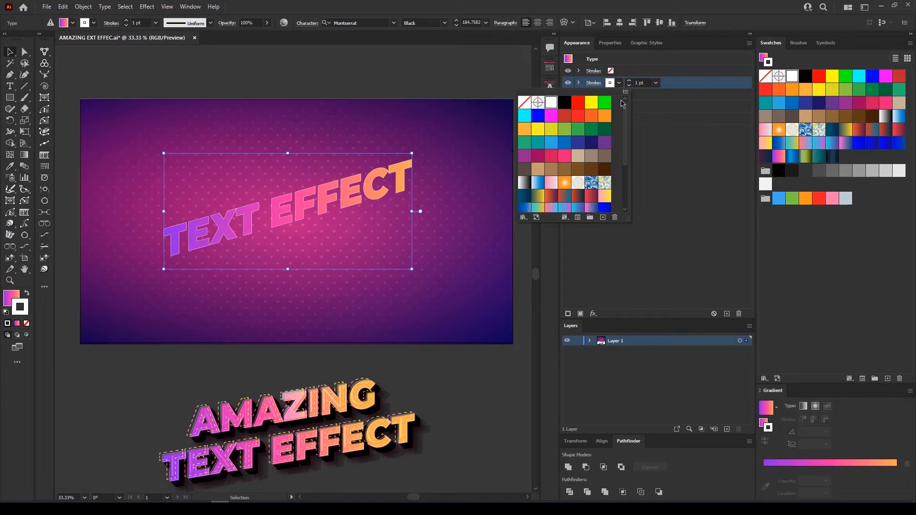
left_click(629, 86)
left_click(630, 84)
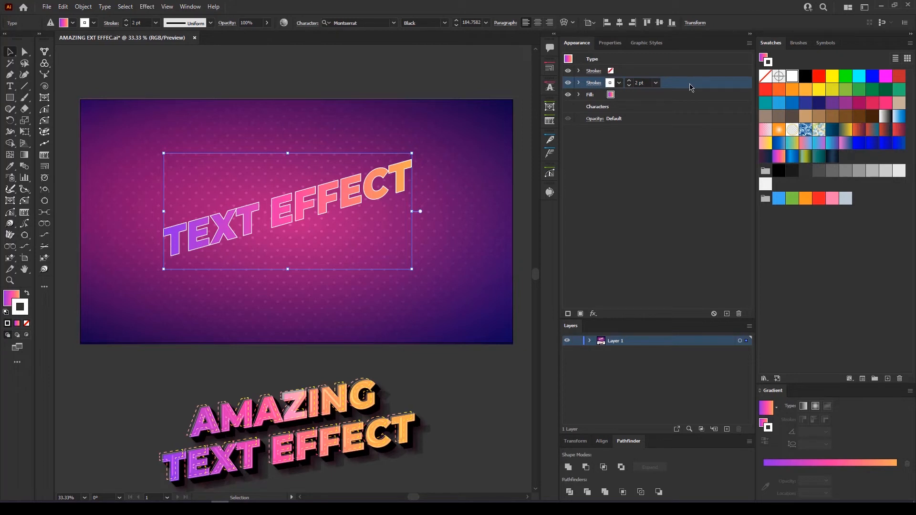
Apply a Transform effect moving the white stroke -2 px horizontally and -2 px vertically
left_click(148, 7)
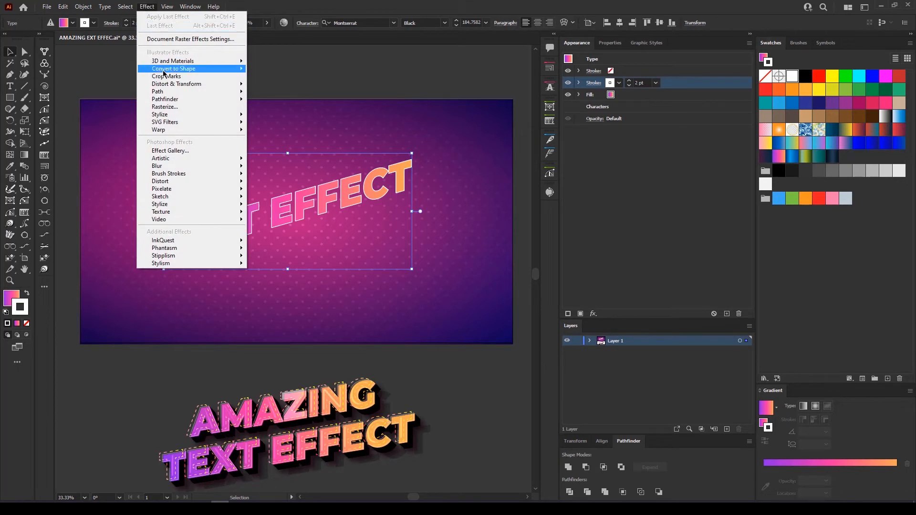
mouse_move(231, 86)
left_click(276, 117)
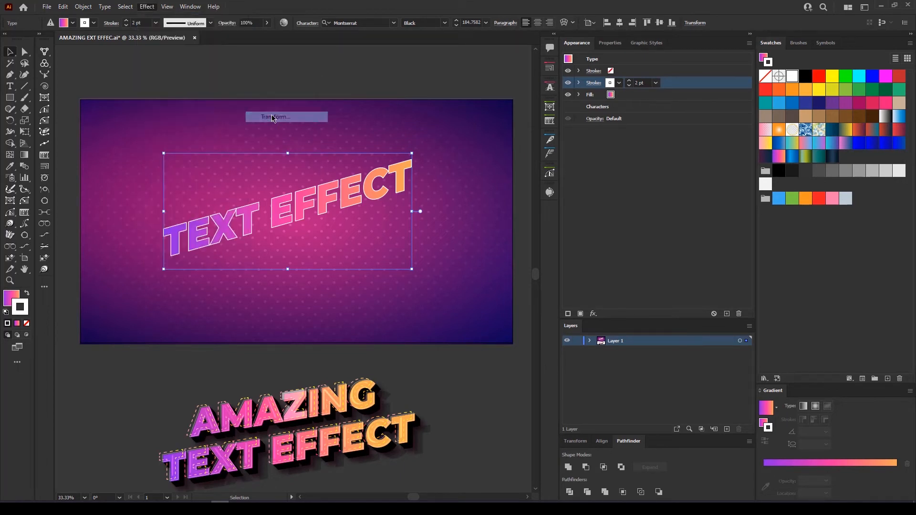
left_click(790, 260)
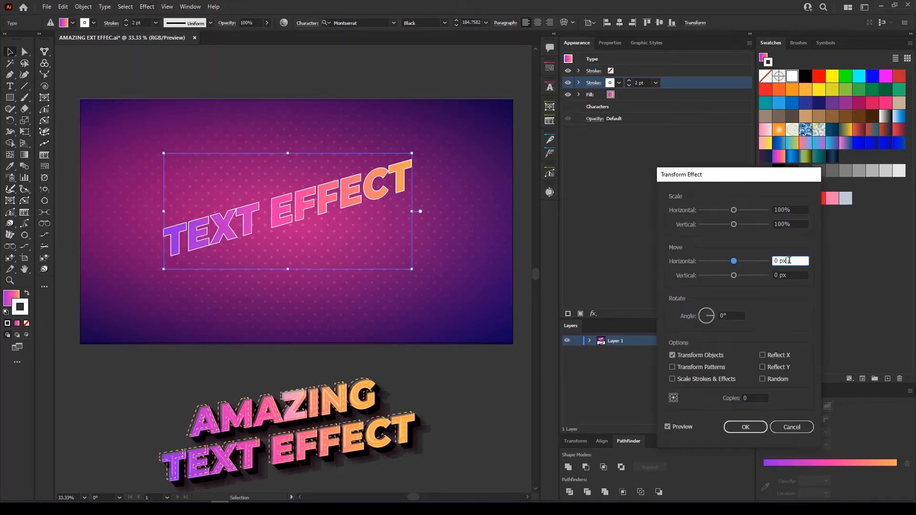
key("Up")
key("Up")
key("Down")
key("Down")
key("Down")
key("Down")
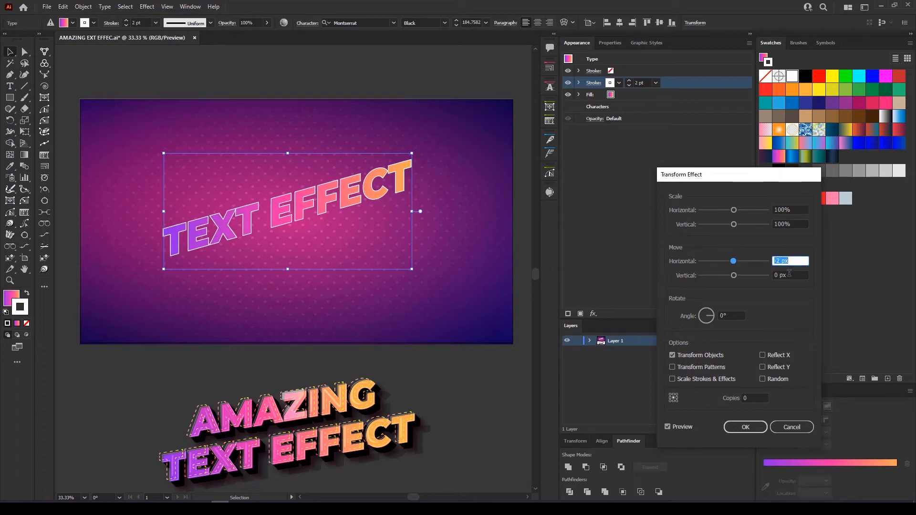
left_click(792, 275)
key("Down")
key("Down")
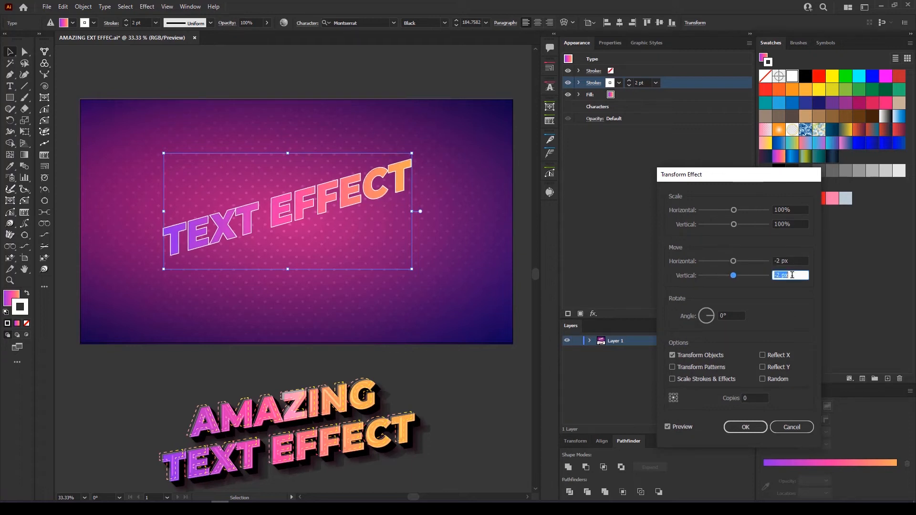
left_click(746, 430)
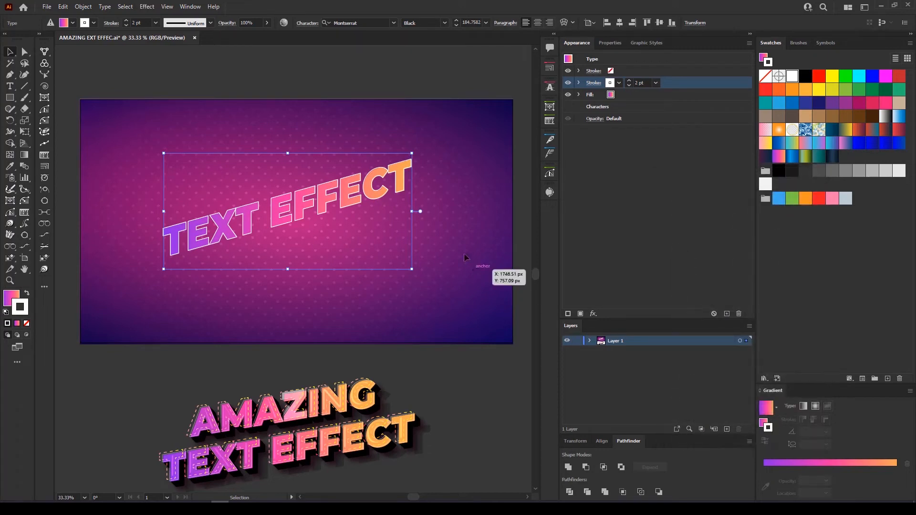
scroll(399, 152, "up", 6)
left_click_drag(441, 347, 351, 161)
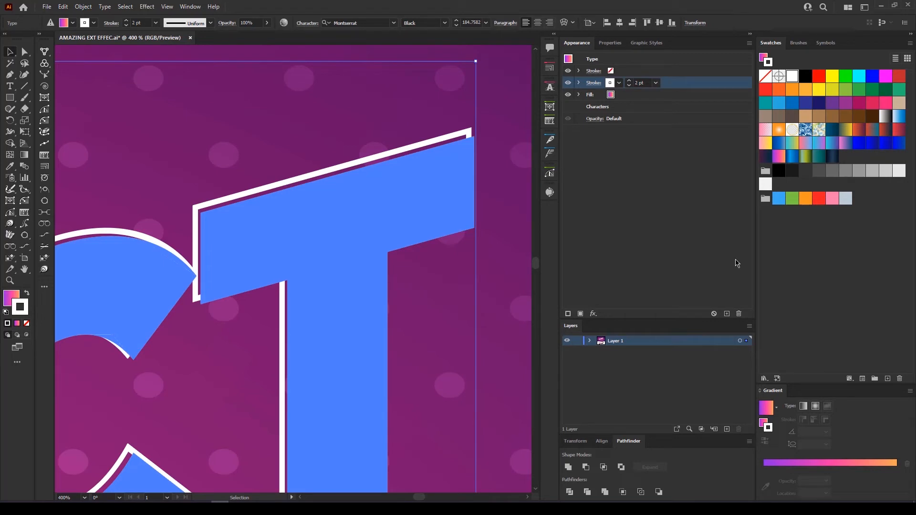
left_click(491, 190)
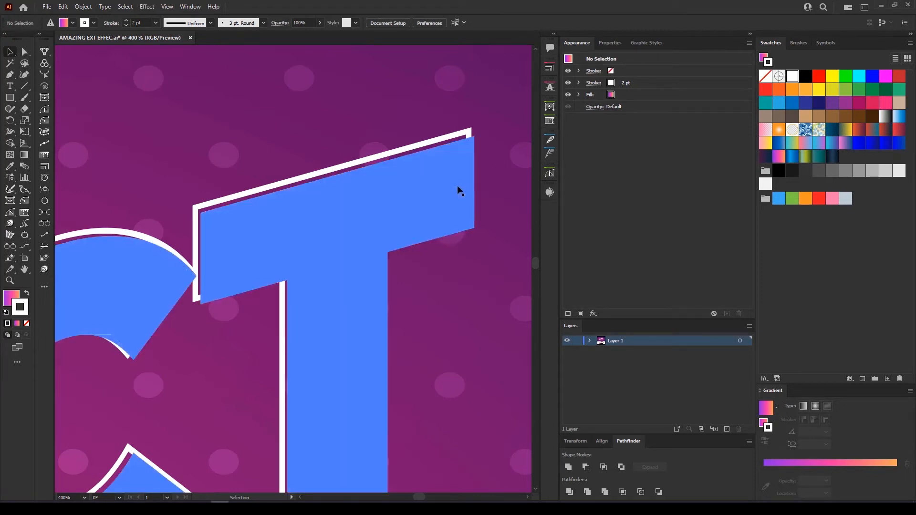
left_click(457, 191)
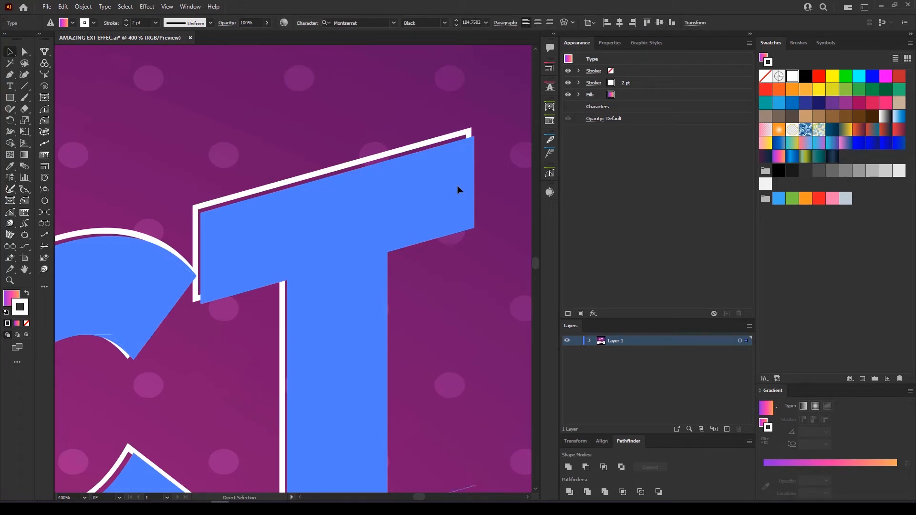
key("v")
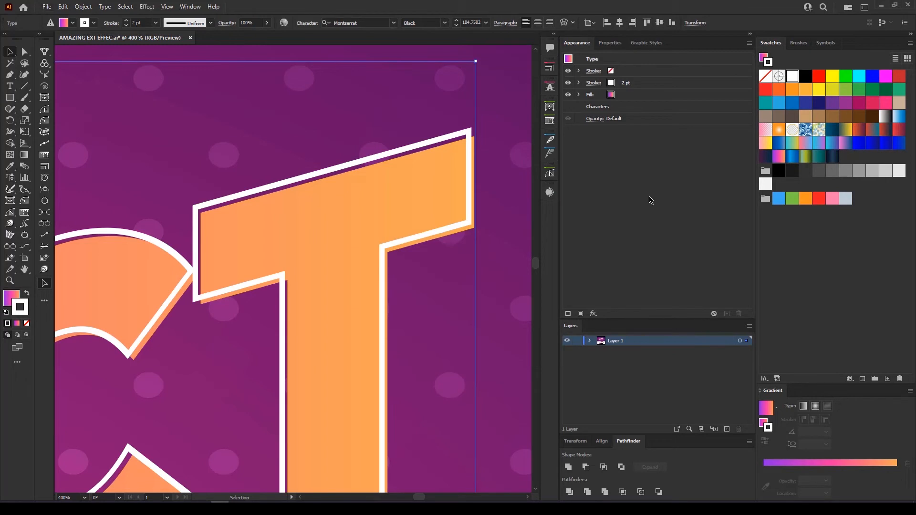
scroll(478, 210, "down", 4)
scroll(376, 297, "up", 3)
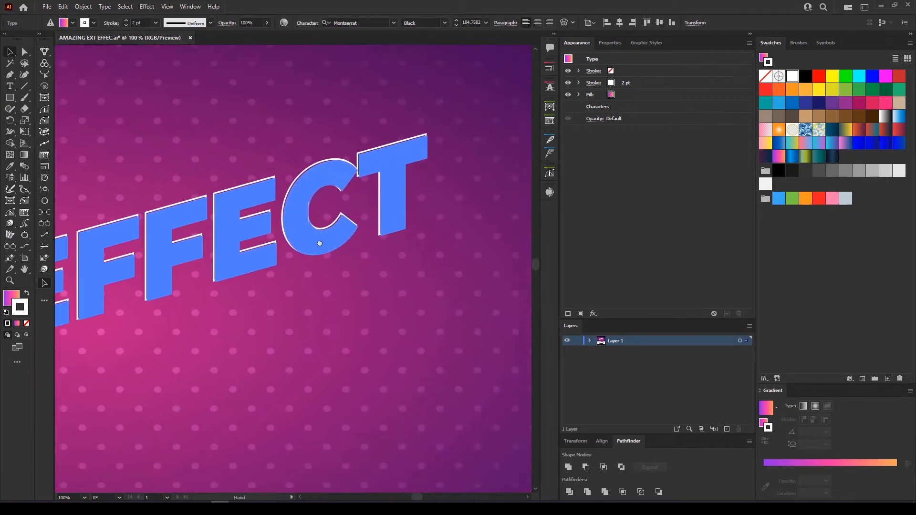
left_click_drag(427, 172, 501, 206)
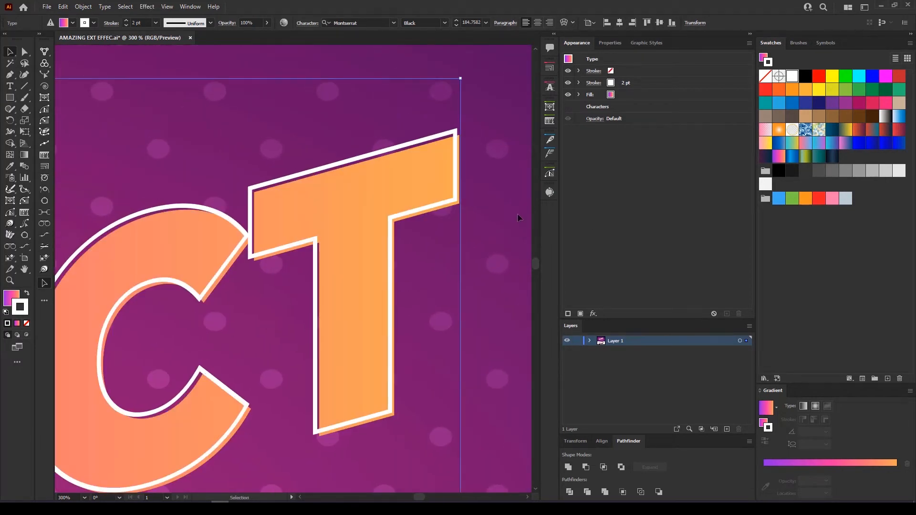
left_click(649, 86)
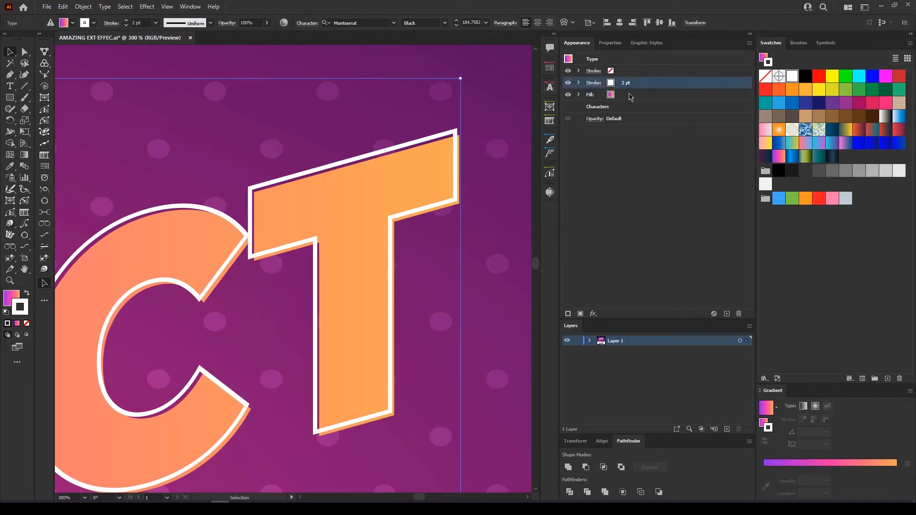
Duplicate the white 2 pt stroke, trying a pink-orange gradient on the copy then undoing it
left_click(567, 314)
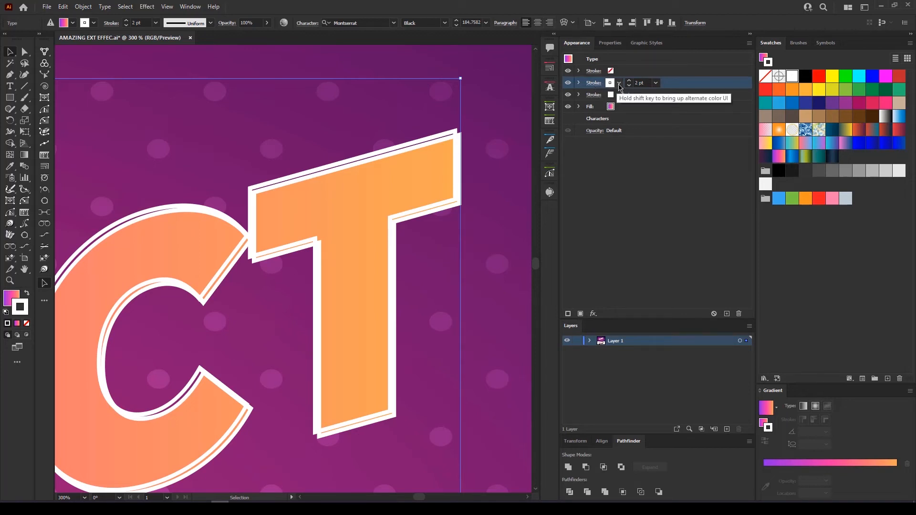
left_click(619, 84)
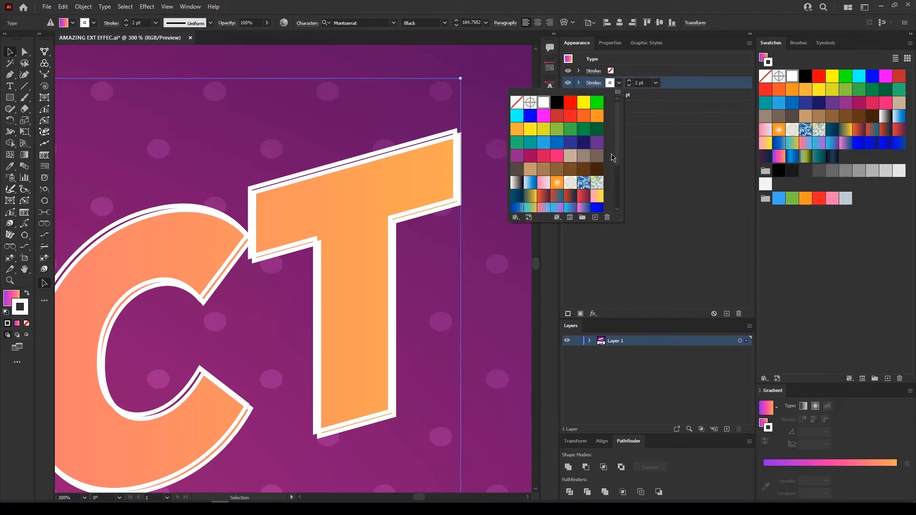
scroll(602, 180, "down", 2)
left_click(568, 198)
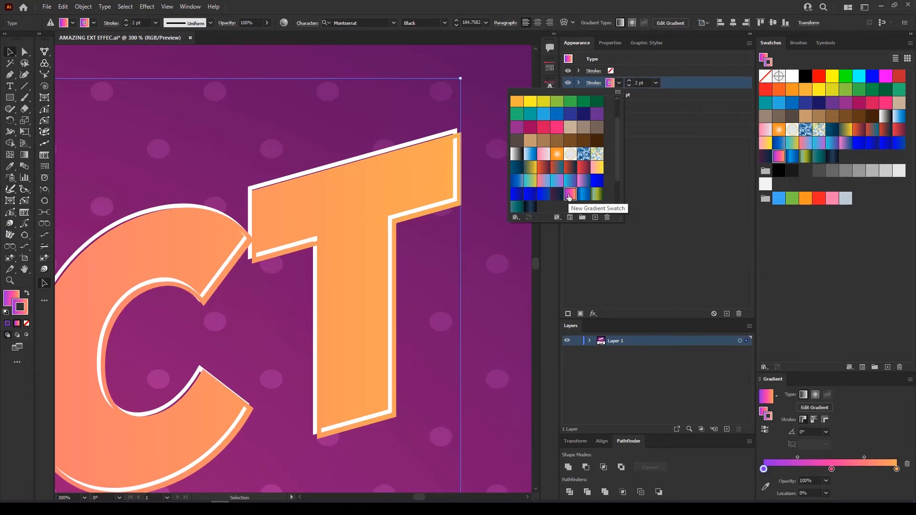
left_click(641, 179)
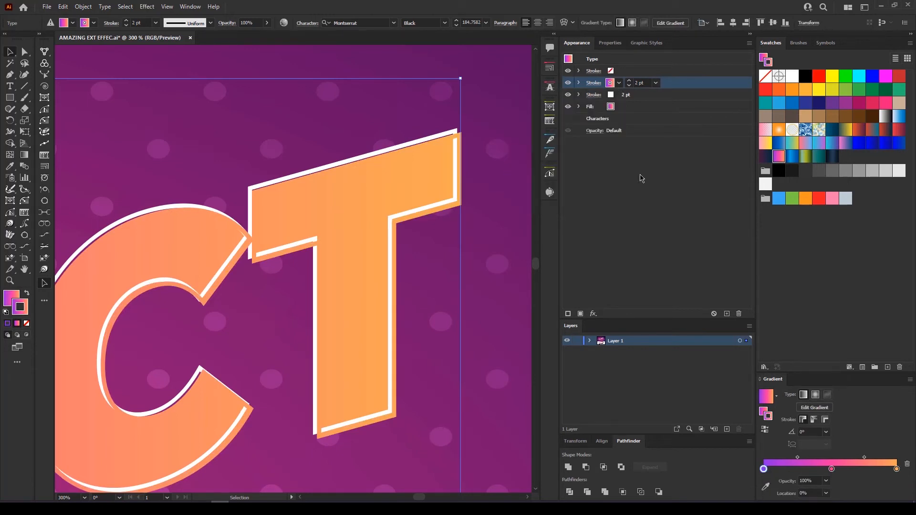
key("ctrl+z")
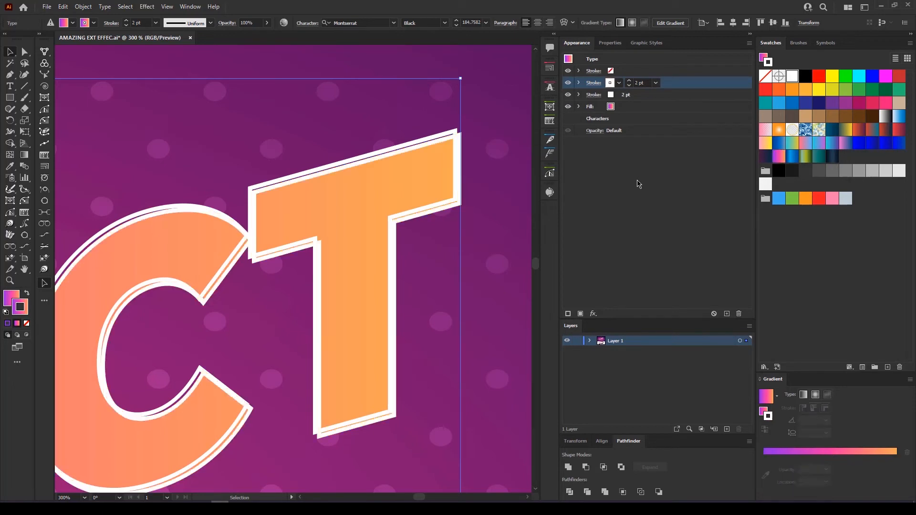
Select the top white stroke and expand both stroke rows to view their effects
left_click(652, 86)
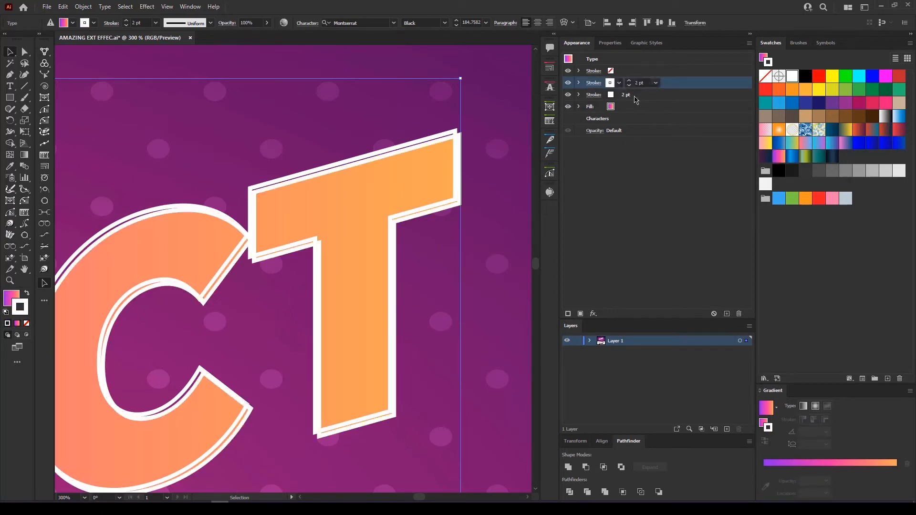
left_click(579, 95)
left_click(579, 83)
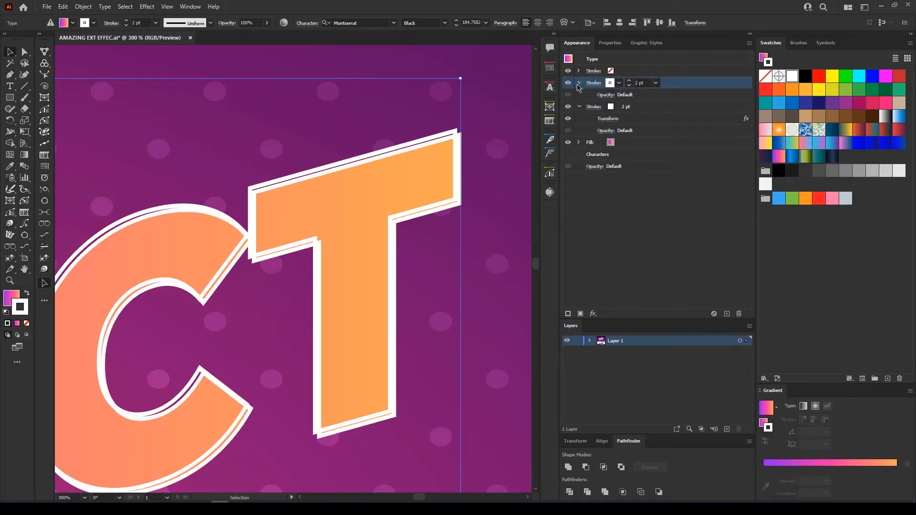
left_click(127, 6)
Apply a Transform effect moving the top white stroke -9 px horizontally and -8 px vertically
mouse_move(147, 6)
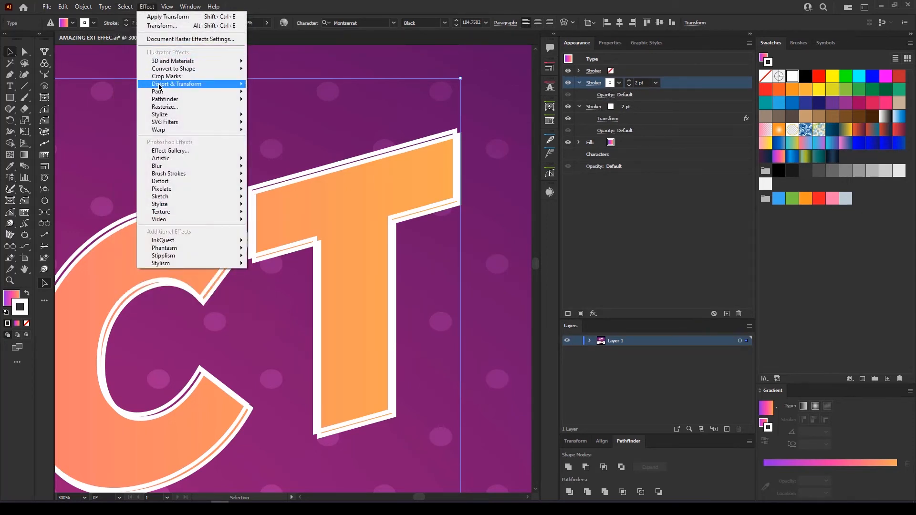
mouse_move(181, 84)
left_click(270, 117)
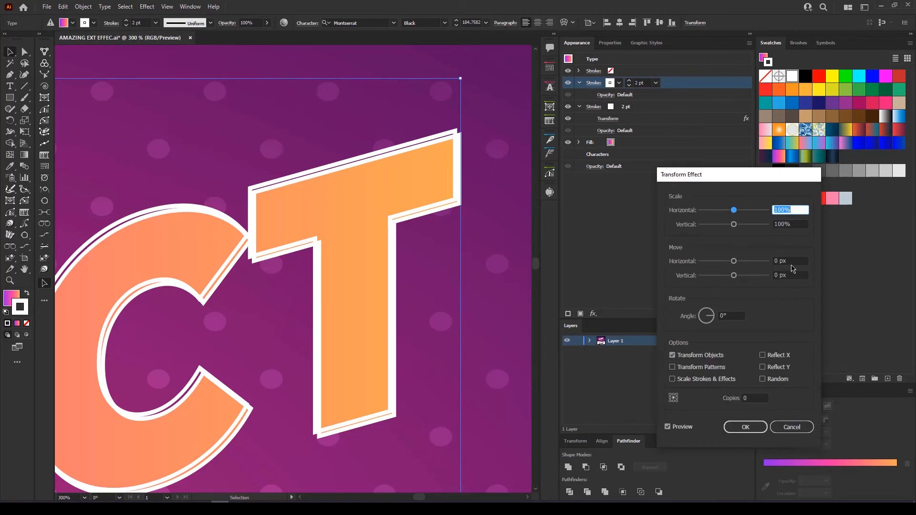
left_click(792, 261)
type("-10")
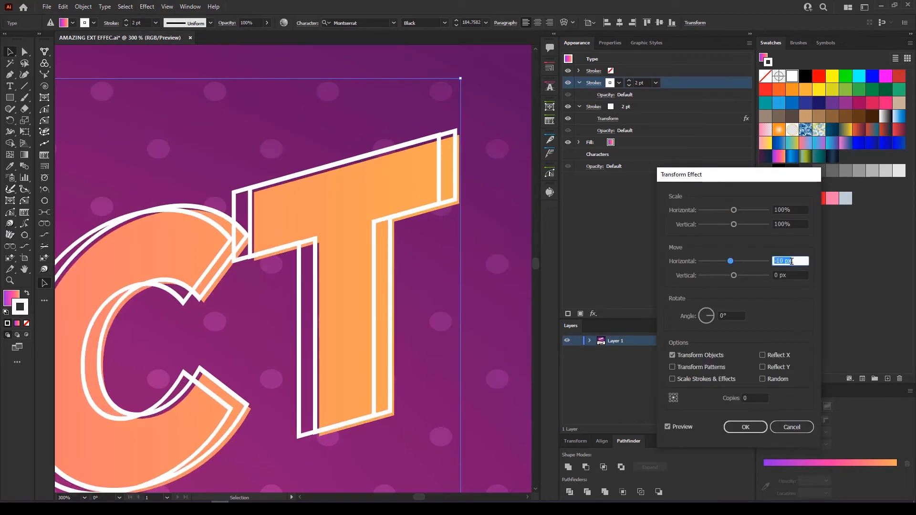
left_click(793, 275)
key("Down")
key("Down")
key("Down")
key("Down")
key("Down")
key("Down")
key("Down")
key("Down")
key("Down")
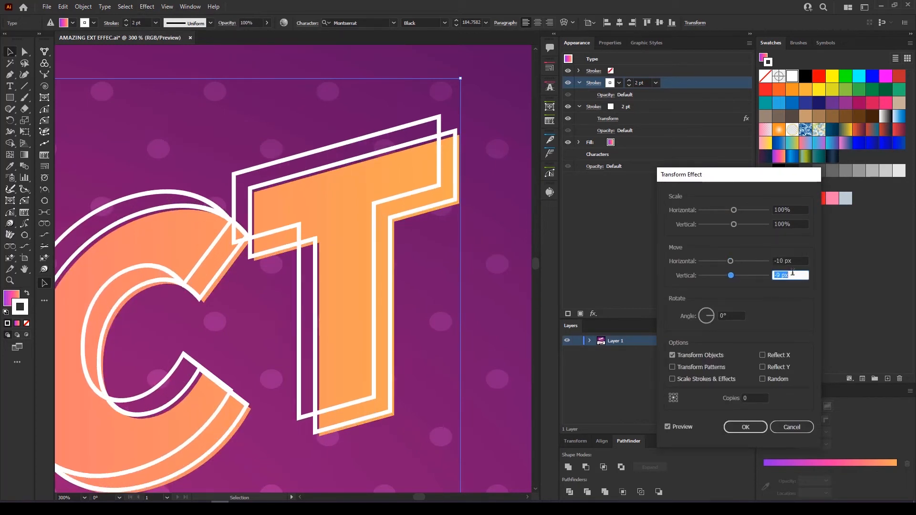
key("Down")
key("Up")
key("Up")
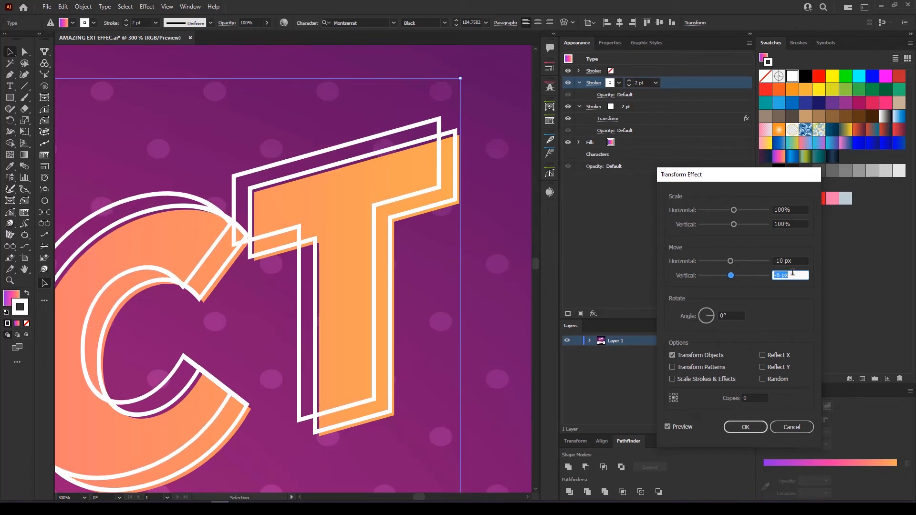
left_click(794, 260)
key("Up")
key("Up")
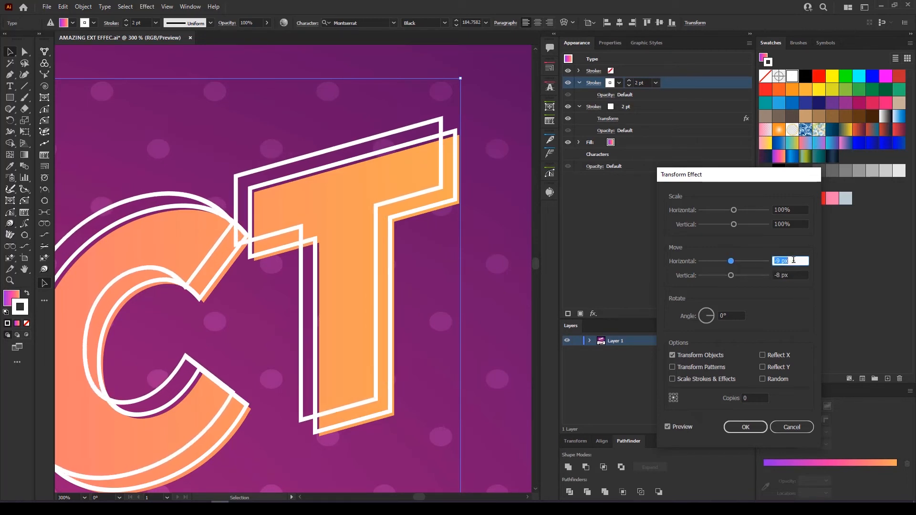
key("Down")
key("Down")
left_click(790, 275)
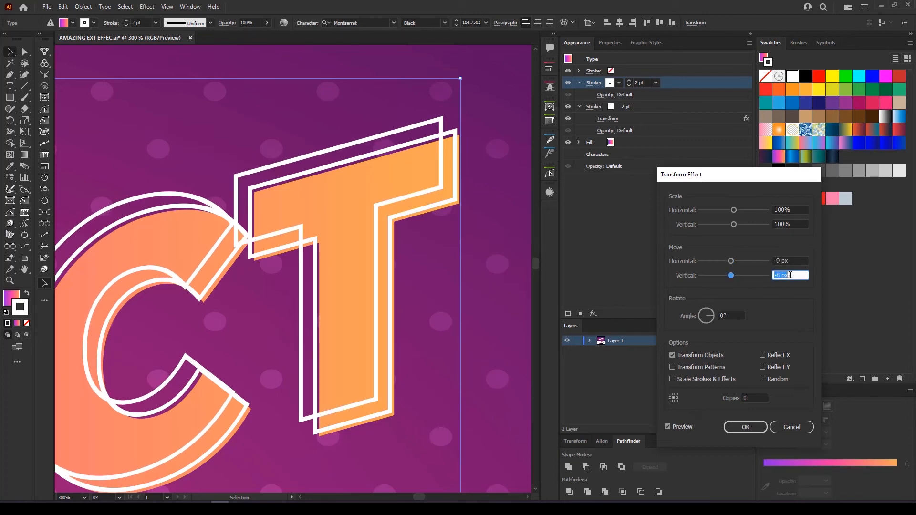
left_click(745, 427)
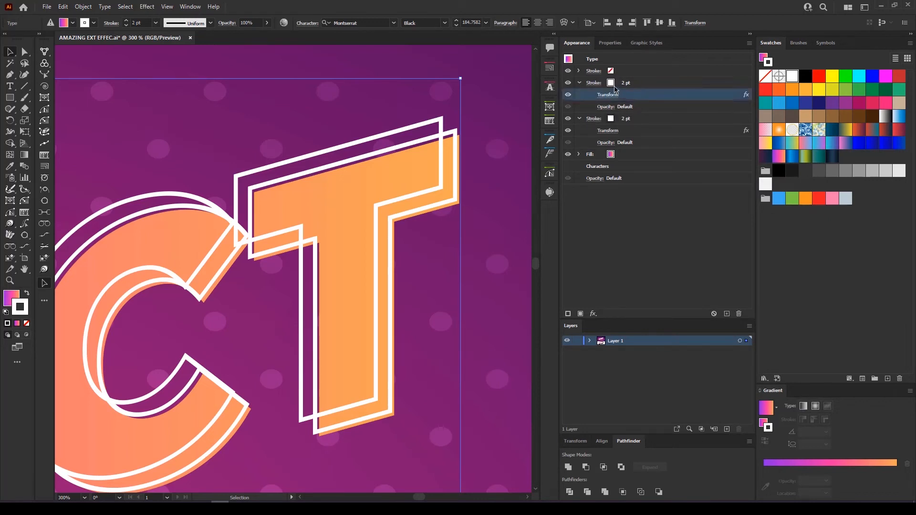
Recolour the top offset stroke with the pink-to-yellow gradient swatch after trying blue and pink-orange
left_click(620, 87)
left_click(619, 84)
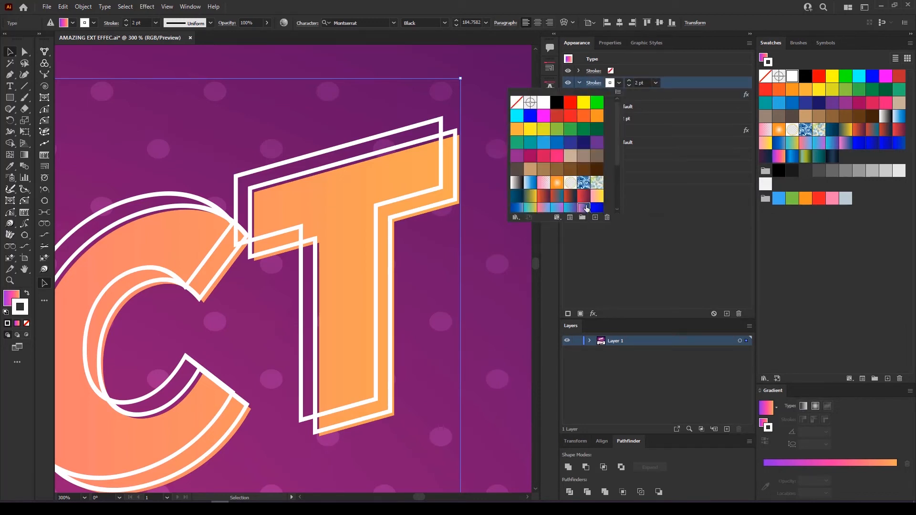
left_click(586, 208)
scroll(586, 208, "down", 3)
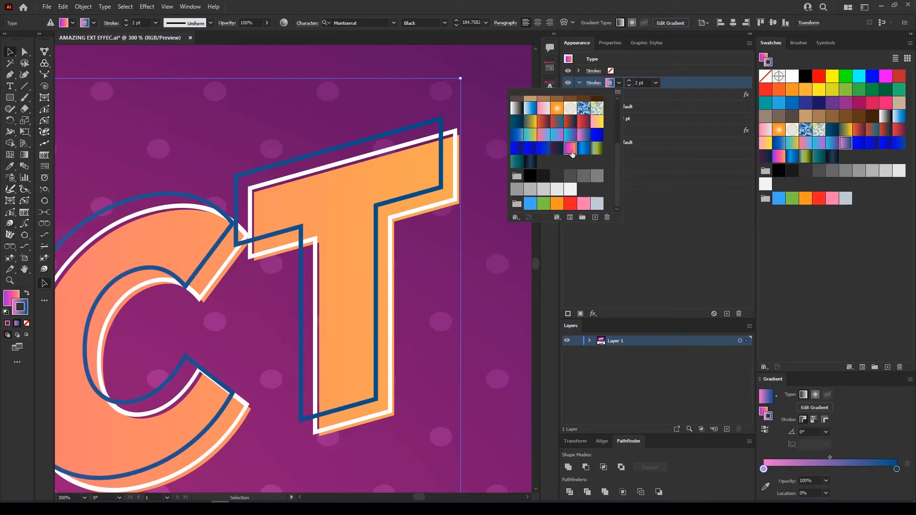
left_click(571, 149)
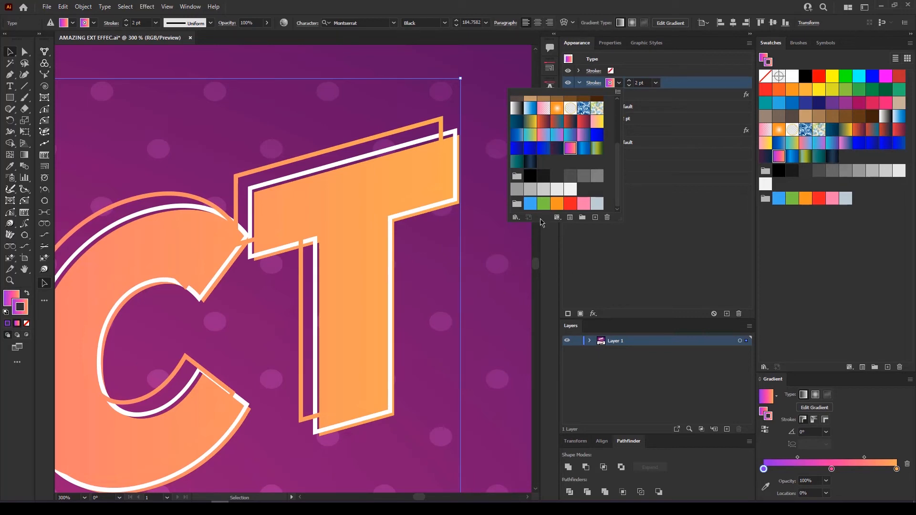
left_click(597, 122)
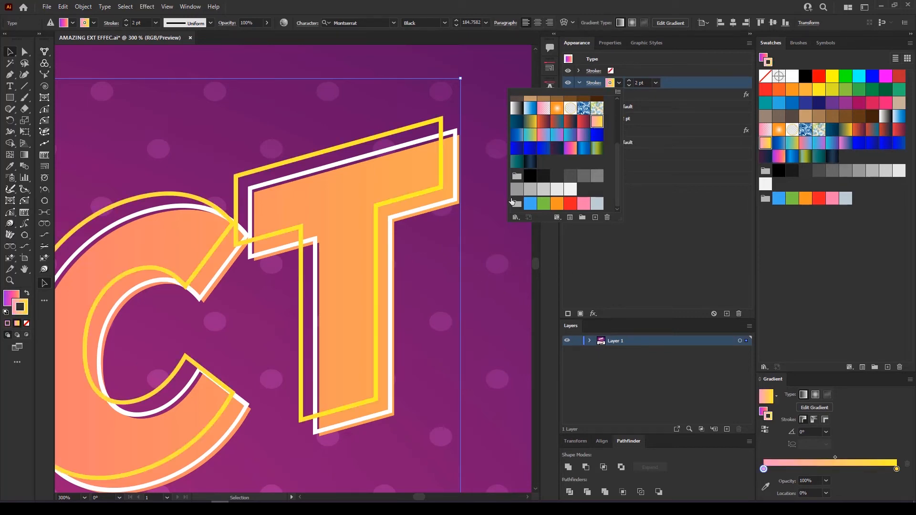
key("Escape")
scroll(423, 268, "down", 8)
left_click_drag(384, 345, 368, 275)
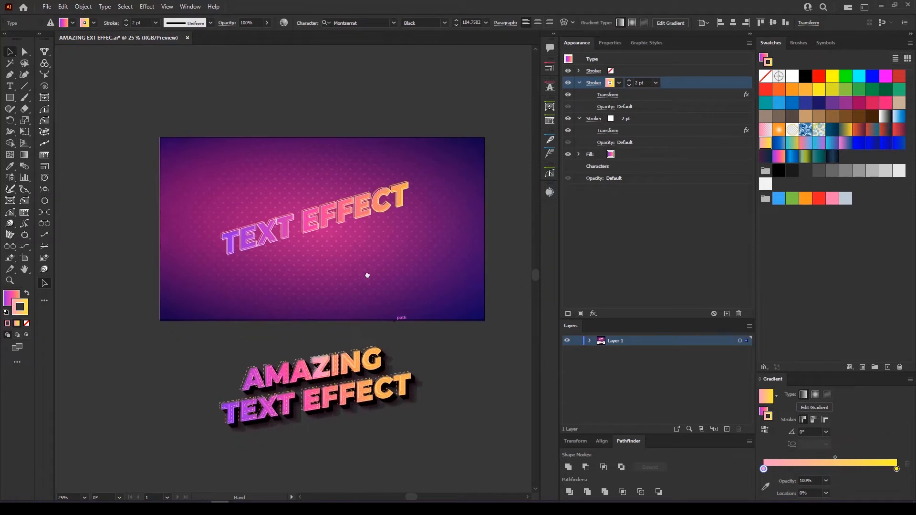
Set the outer offset outline's stroke weight to 2 pt
scroll(357, 224, "up", 2)
scroll(356, 225, "up", 1)
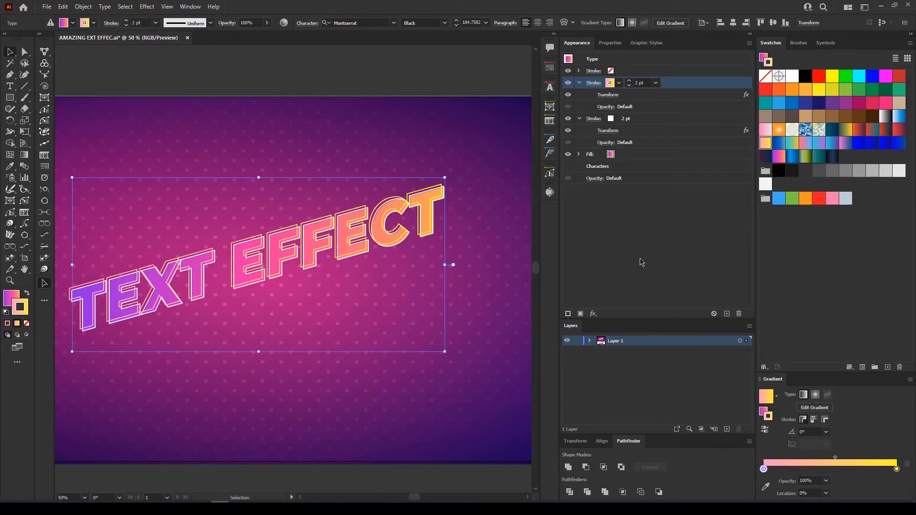
scroll(439, 193, "up", 2)
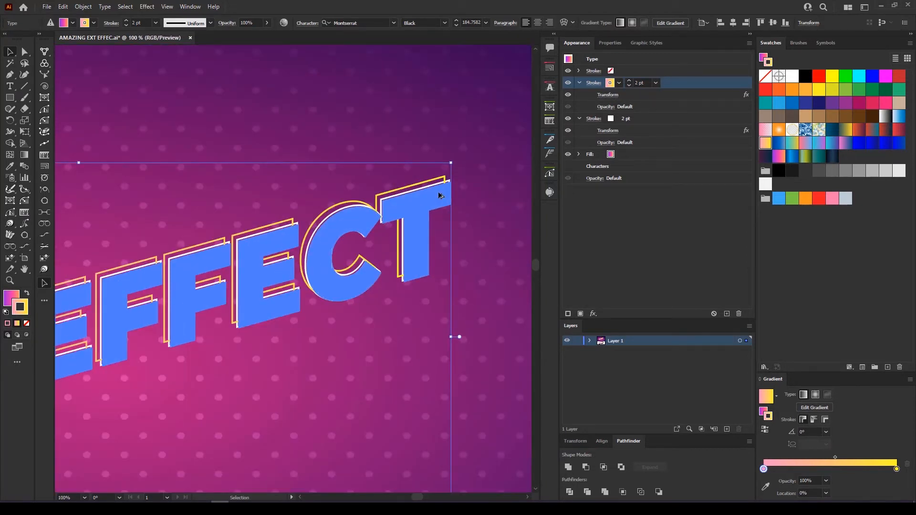
key("g")
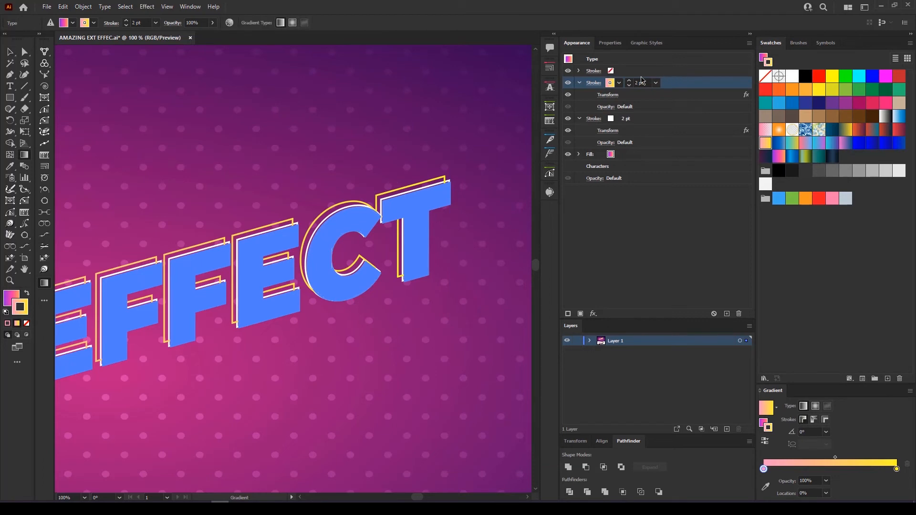
left_click(629, 80)
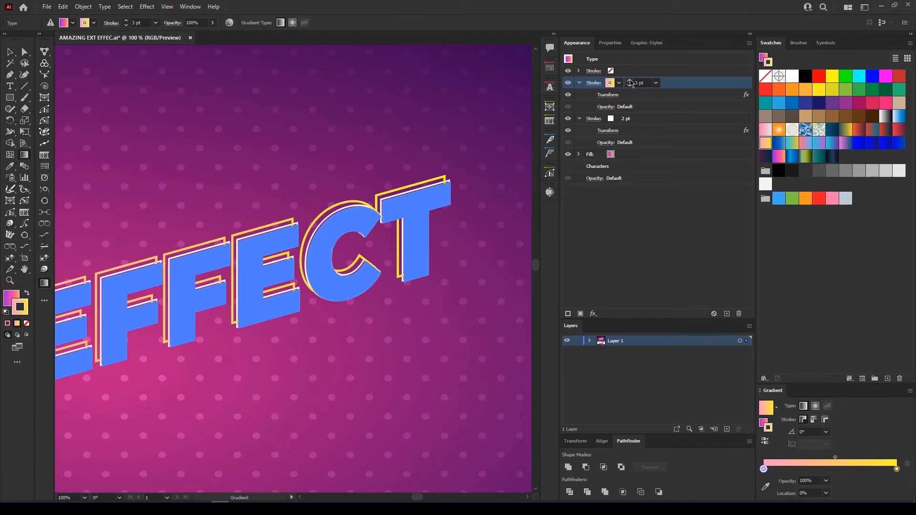
left_click(630, 86)
Try a pink-purple gradient on the outer outline and preview the whole TEXT EFFECT artwork
left_click(619, 83)
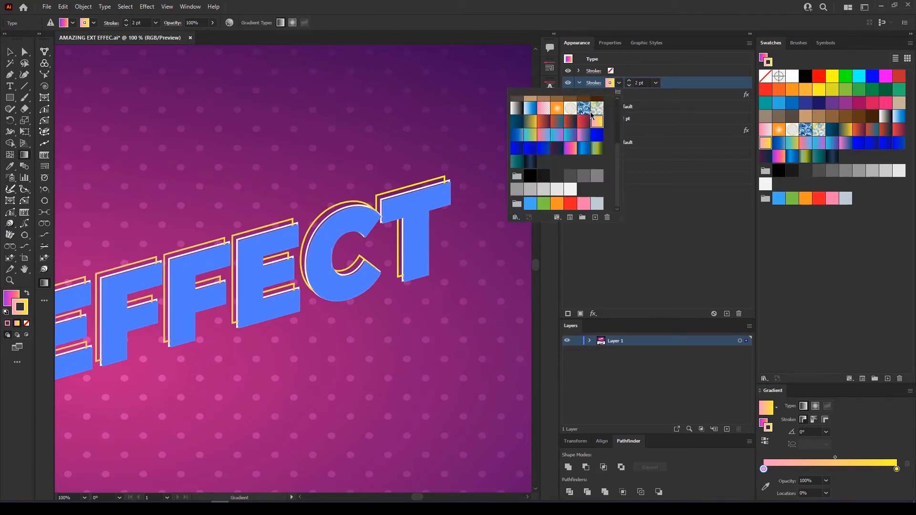
left_click(653, 94)
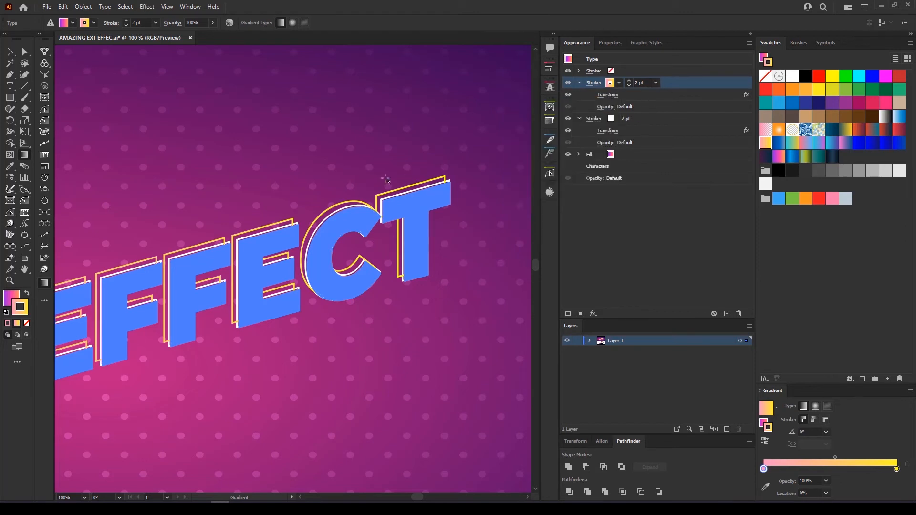
left_click(619, 83)
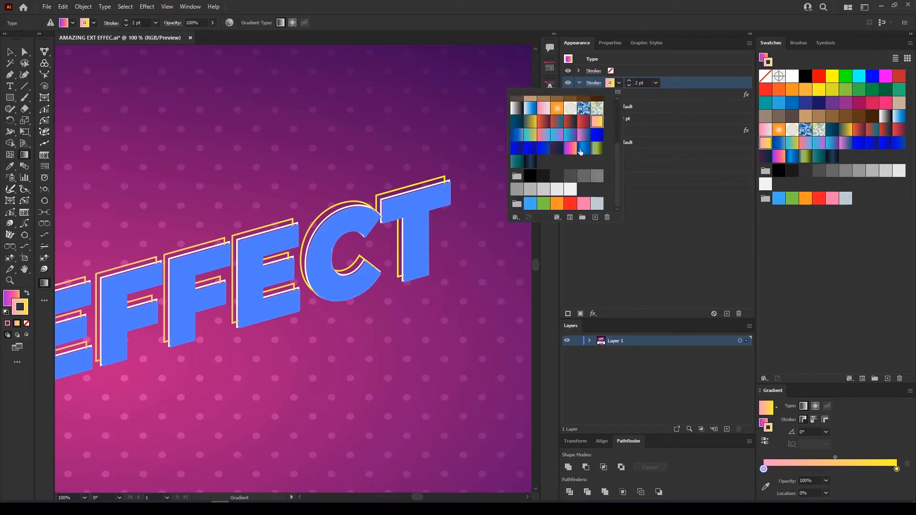
left_click(570, 148)
left_click(623, 246)
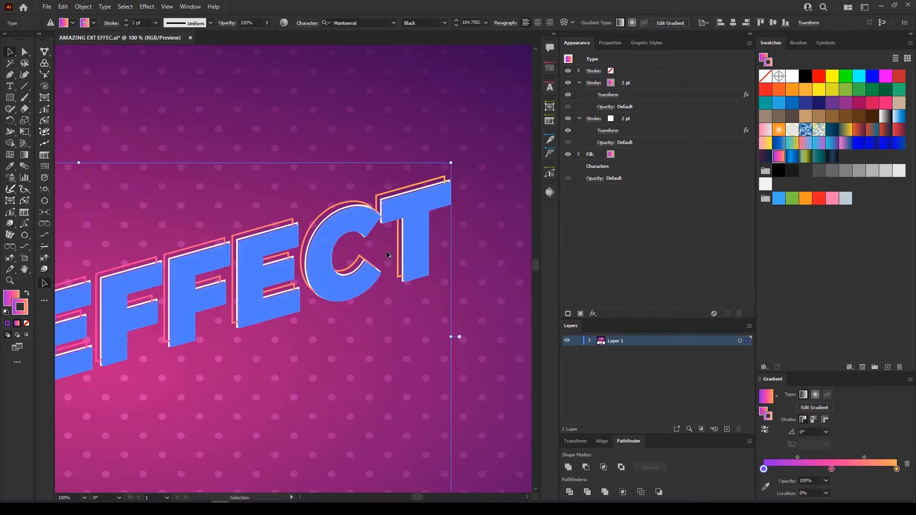
scroll(389, 256, "down", 2)
left_click_drag(403, 358, 459, 217)
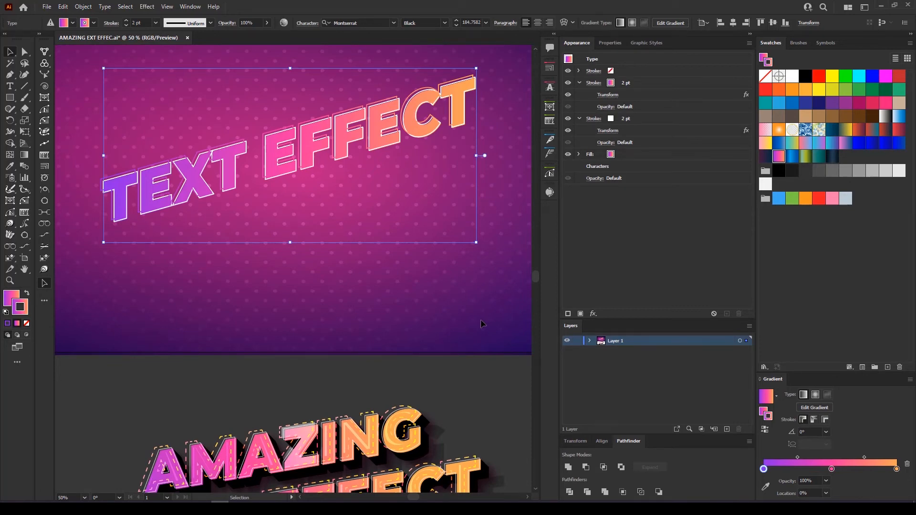
scroll(495, 51, "up", 2)
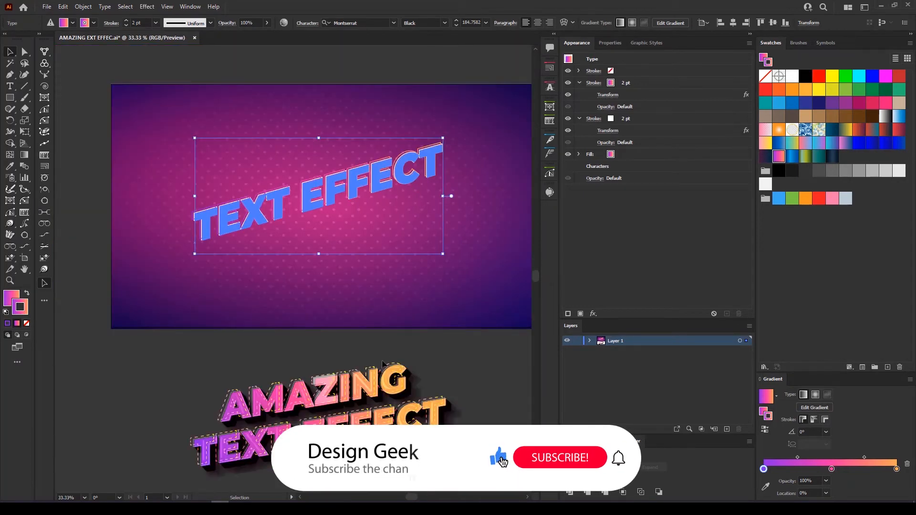
Compare with the AMAZING TEXT EFFECT reference, then give the outer outline the pink-to-yellow gradient
left_click(382, 364)
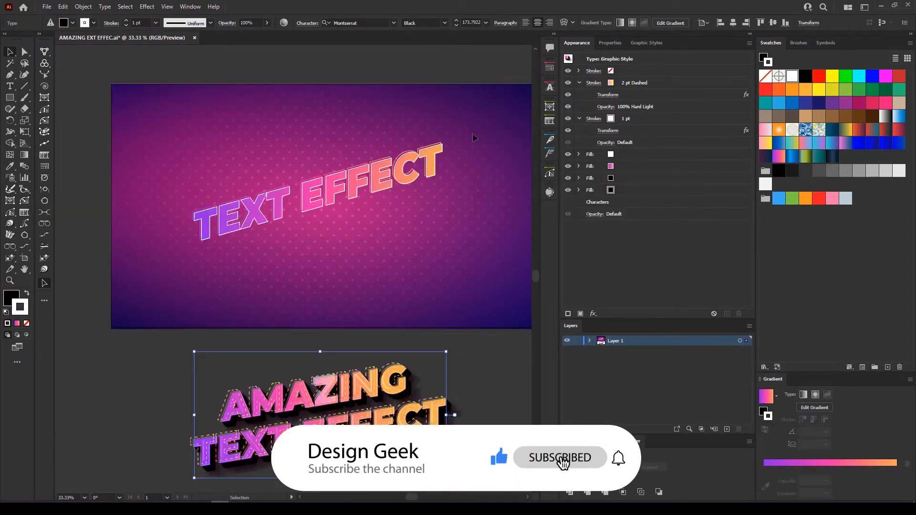
left_click(422, 159)
scroll(455, 142, "up", 6)
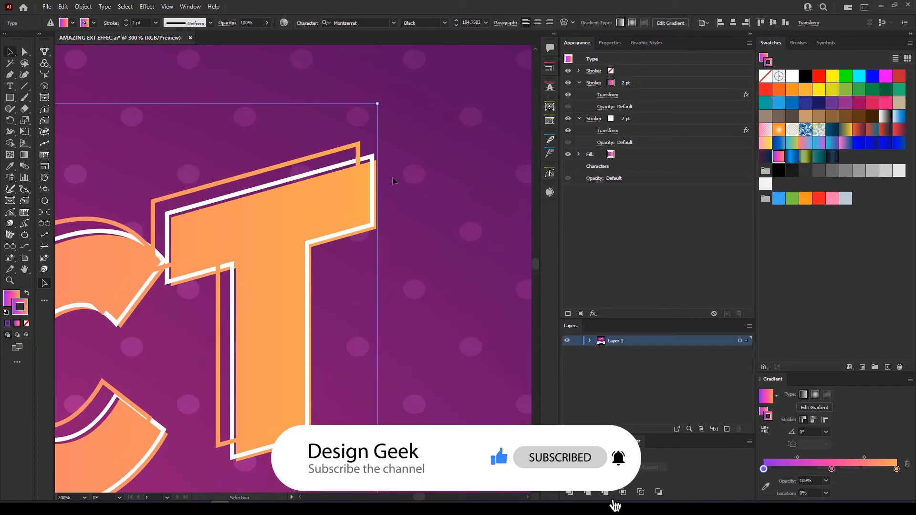
left_click(610, 83)
left_click(620, 83)
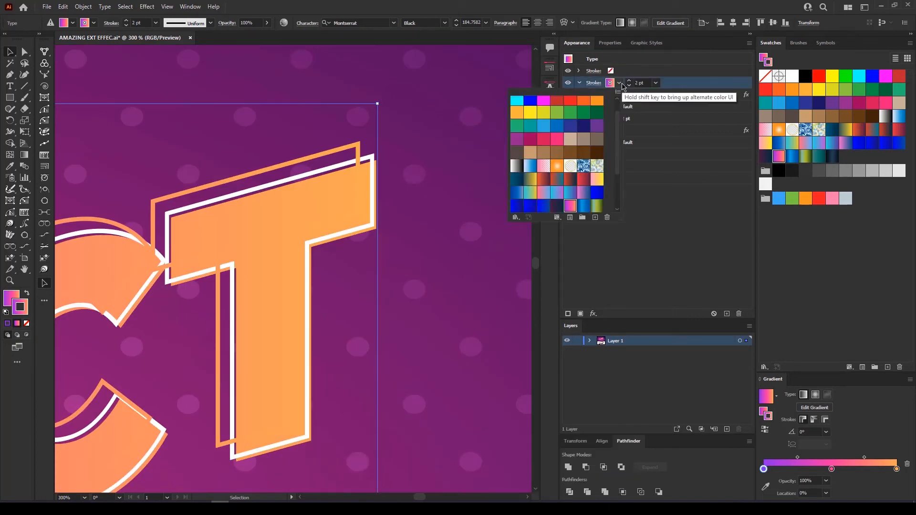
left_click(598, 179)
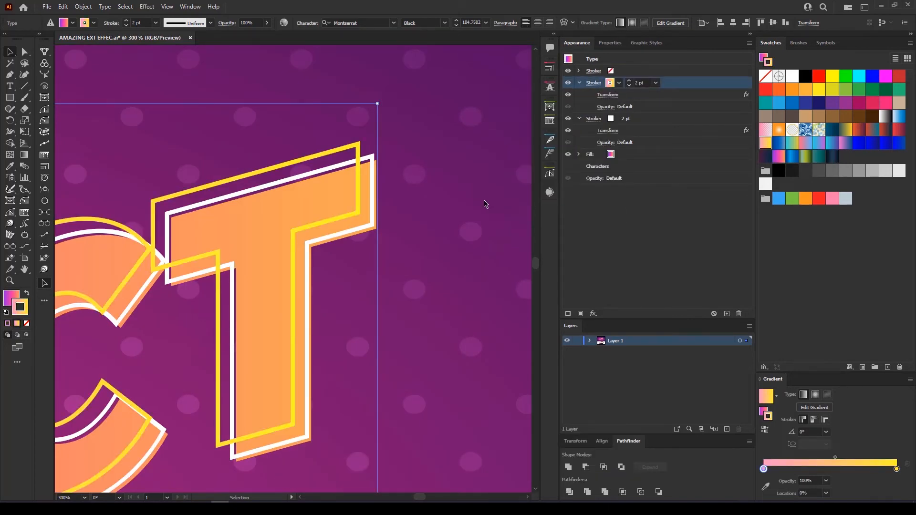
scroll(485, 204, "down", 7)
scroll(434, 191, "up", 1)
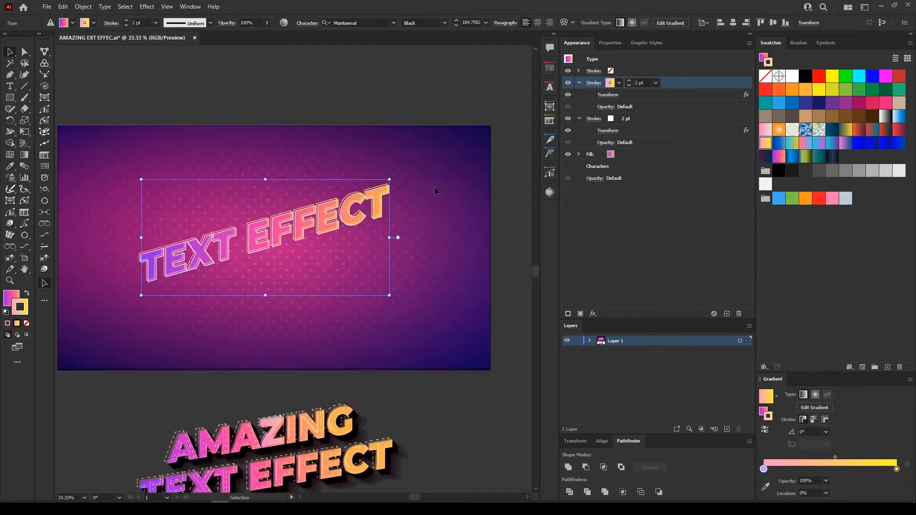
scroll(434, 187, "up", 6)
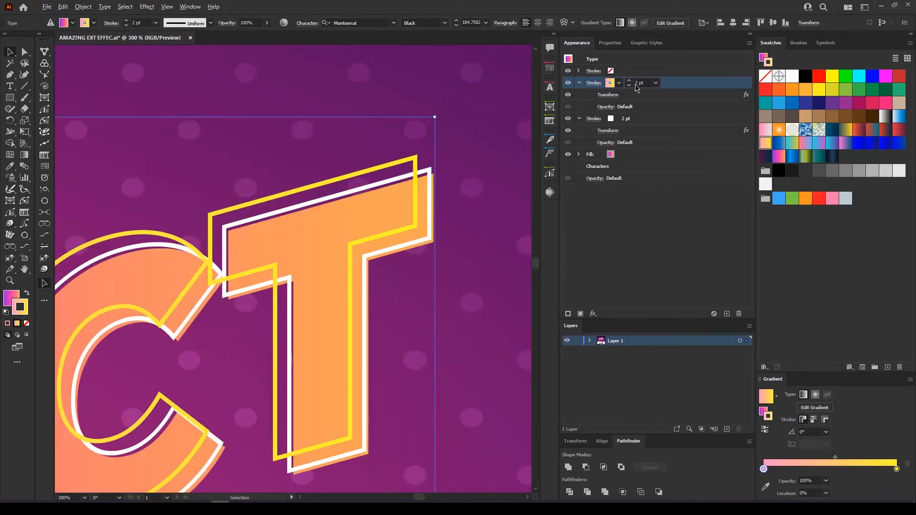
Make the offset outer outline a 2 pt dashed stroke with round-capped dashes, then refit the view
left_click(597, 84)
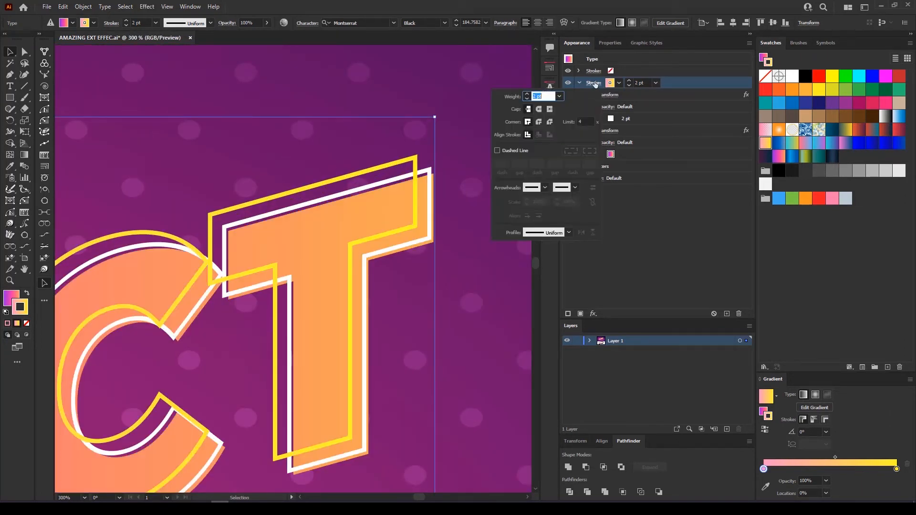
left_click(511, 151)
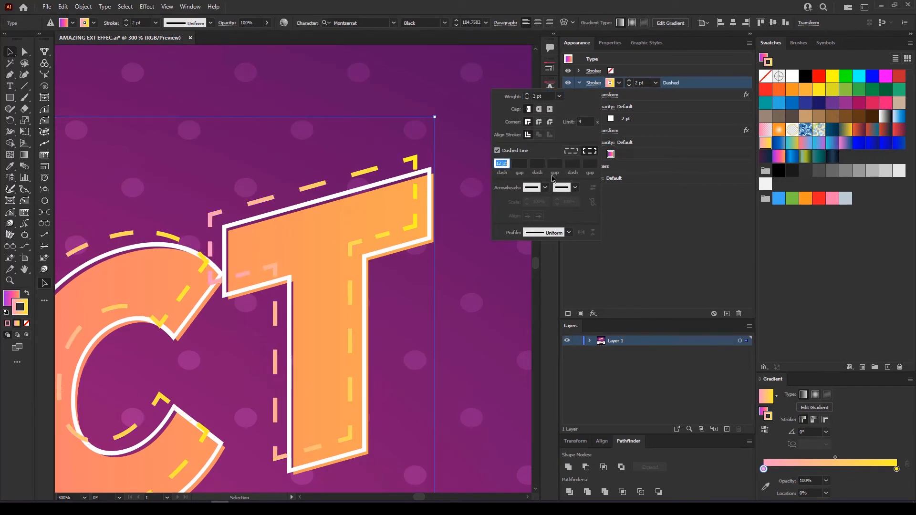
type("7")
key("Return")
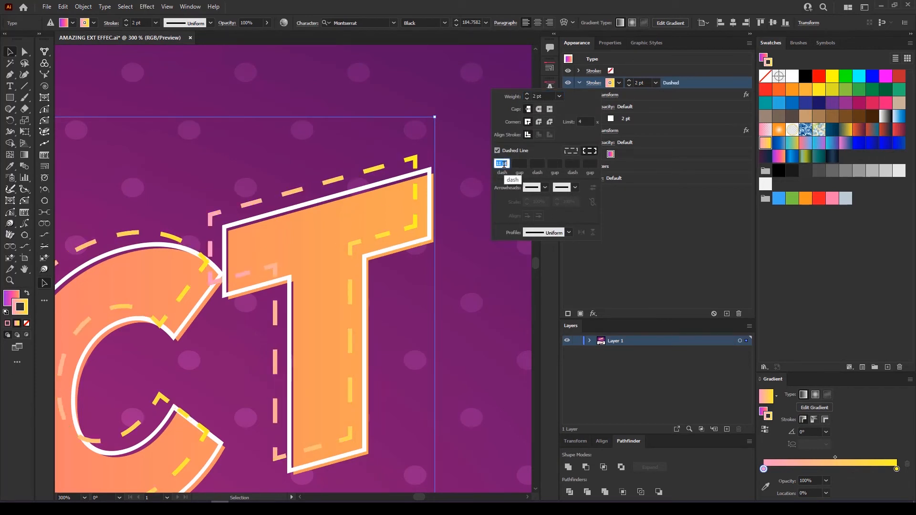
scroll(504, 164, "up", 2)
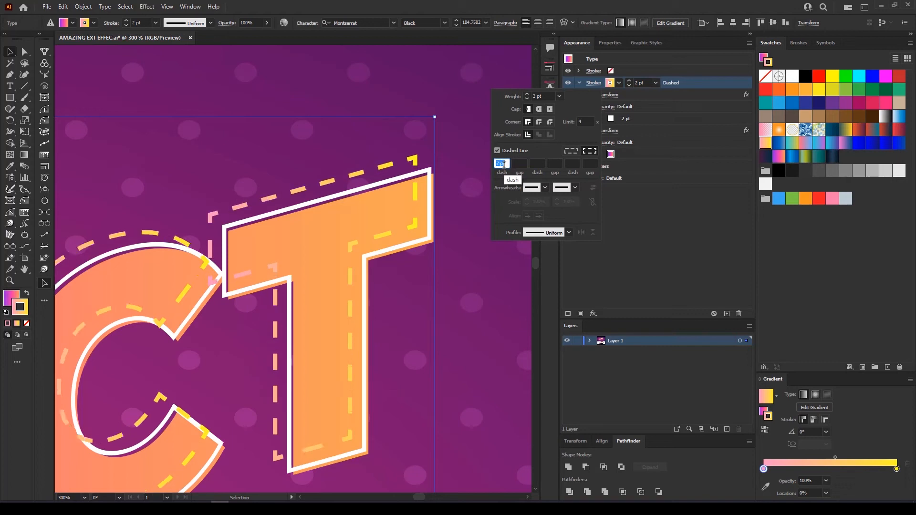
left_click(540, 109)
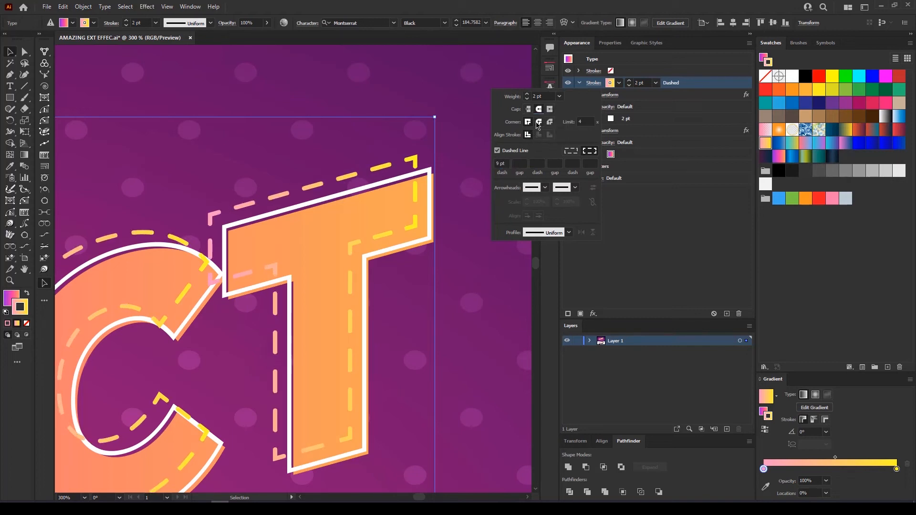
left_click(527, 99)
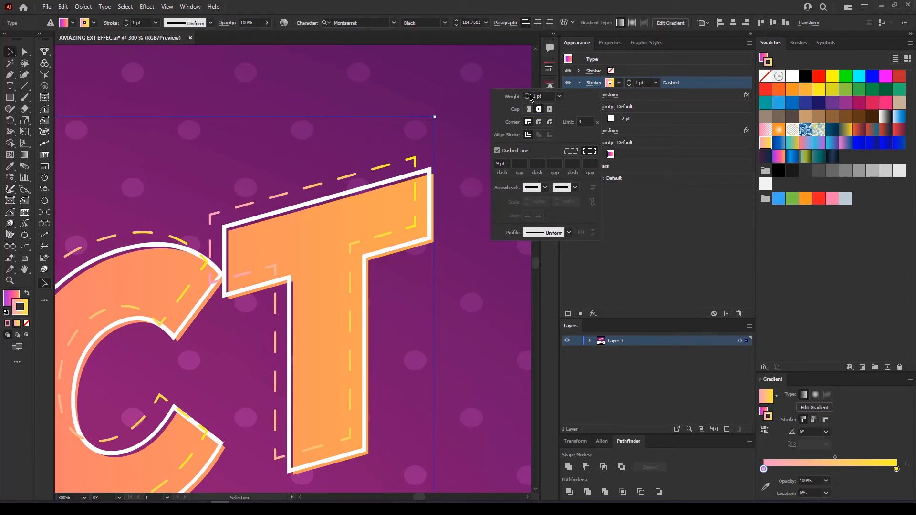
left_click(527, 94)
key("ctrl+0")
left_click_drag(407, 322, 470, 308)
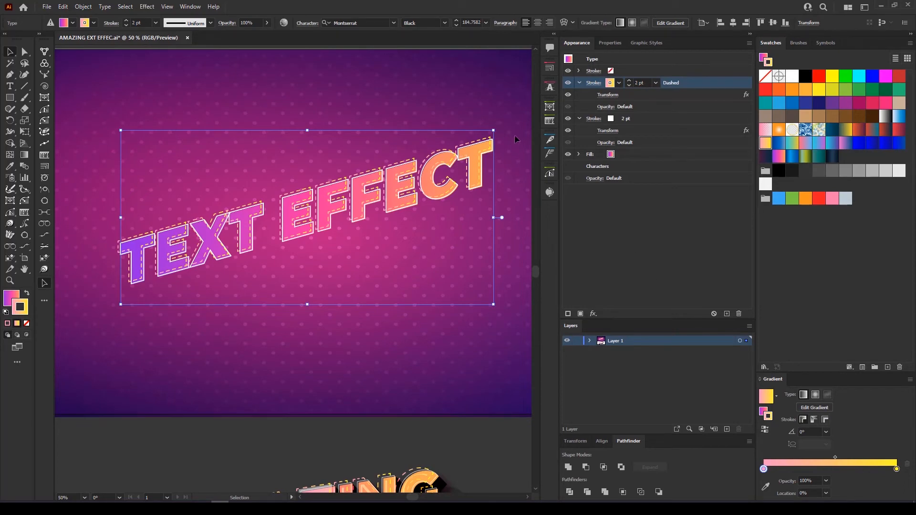
scroll(510, 136, "up", 4)
scroll(492, 184, "up", 1)
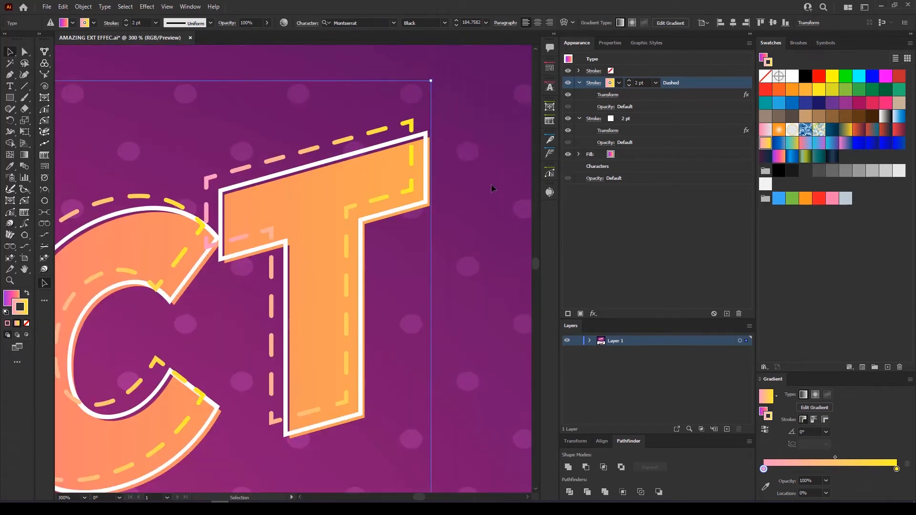
With the gradient fill selected, add a new fill to TEXT EFFECT and colour it black
left_click(630, 142)
left_click(567, 158)
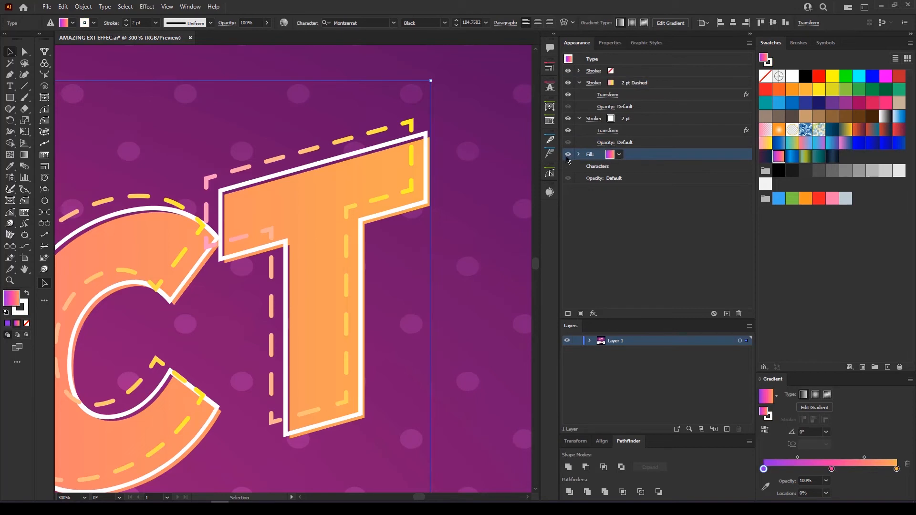
left_click_drag(487, 311, 374, 262)
left_click(581, 313)
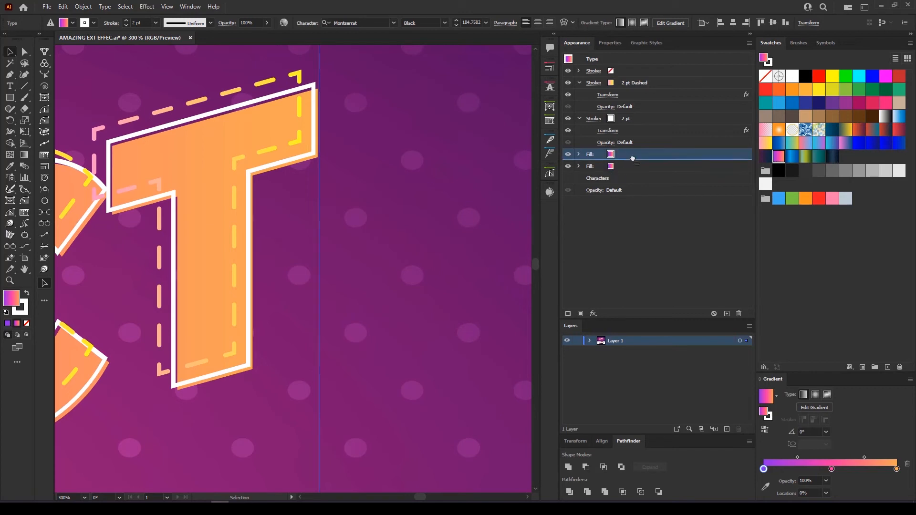
left_click(616, 168)
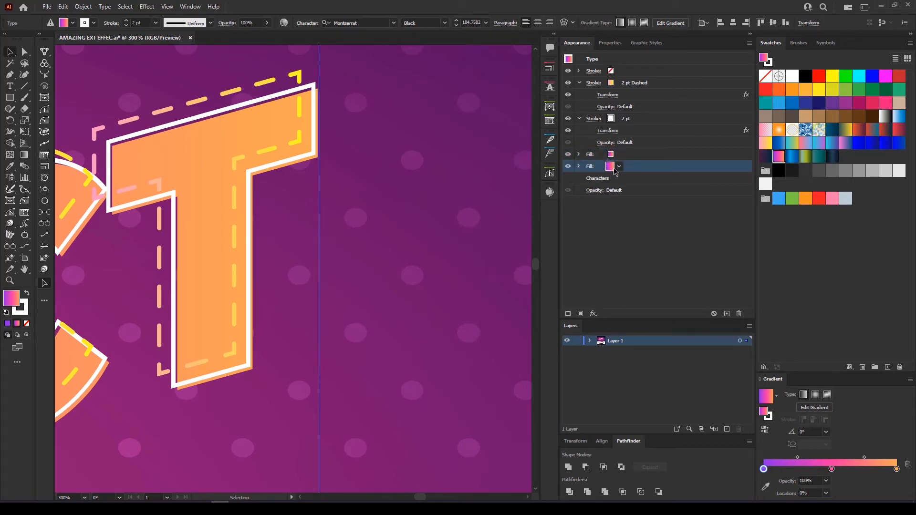
left_click(619, 166)
left_click(524, 183)
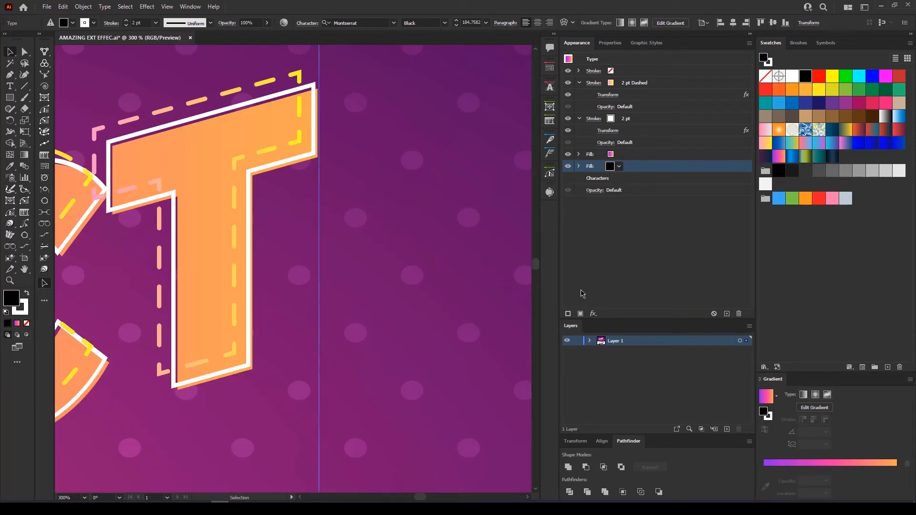
left_click(594, 313)
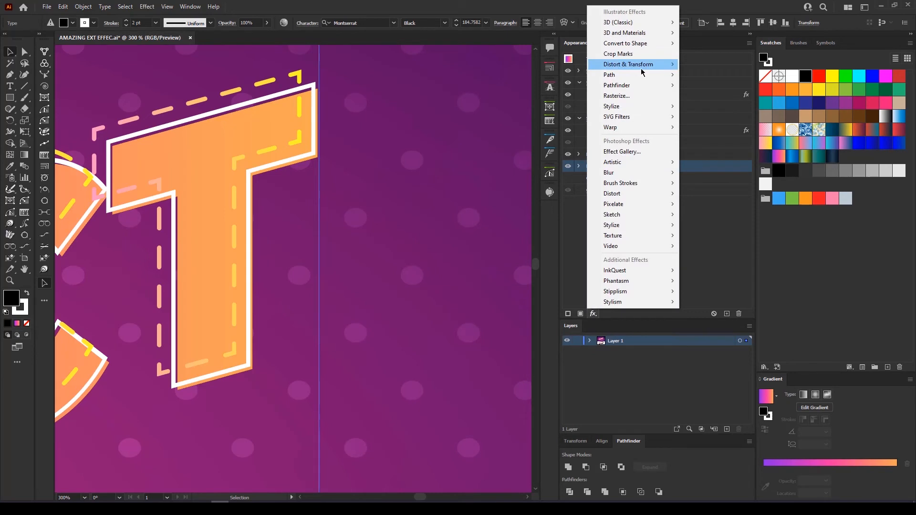
Add a Transform effect to the black fill moving it 0.5 px horizontally and vertically
mouse_move(674, 69)
left_click(708, 96)
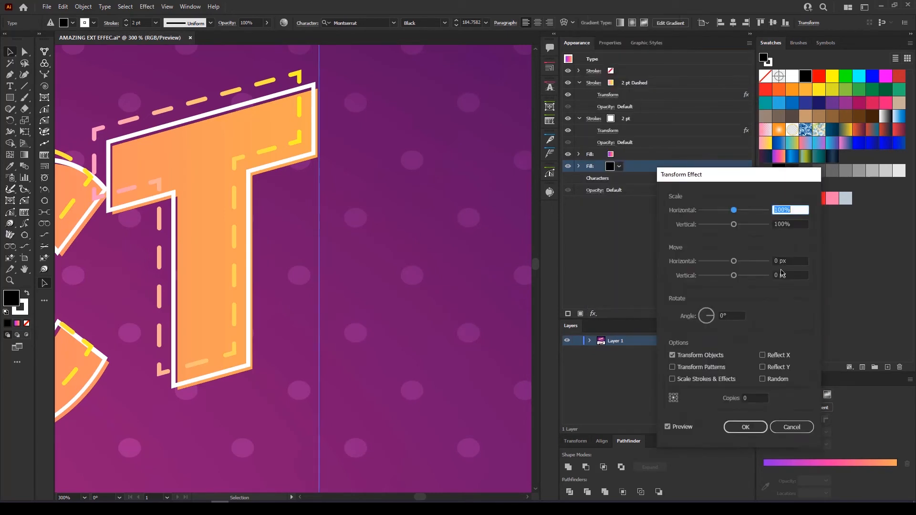
left_click(792, 260)
key("Up")
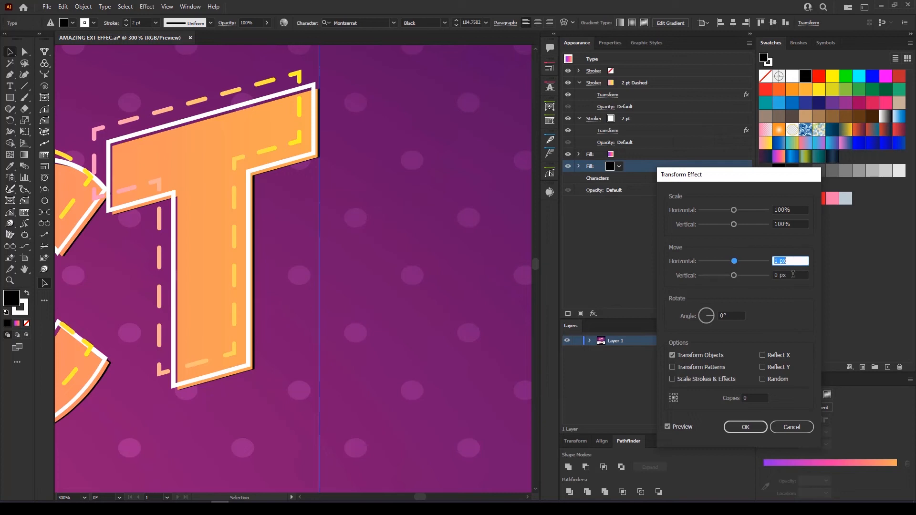
left_click(793, 276)
key("Up")
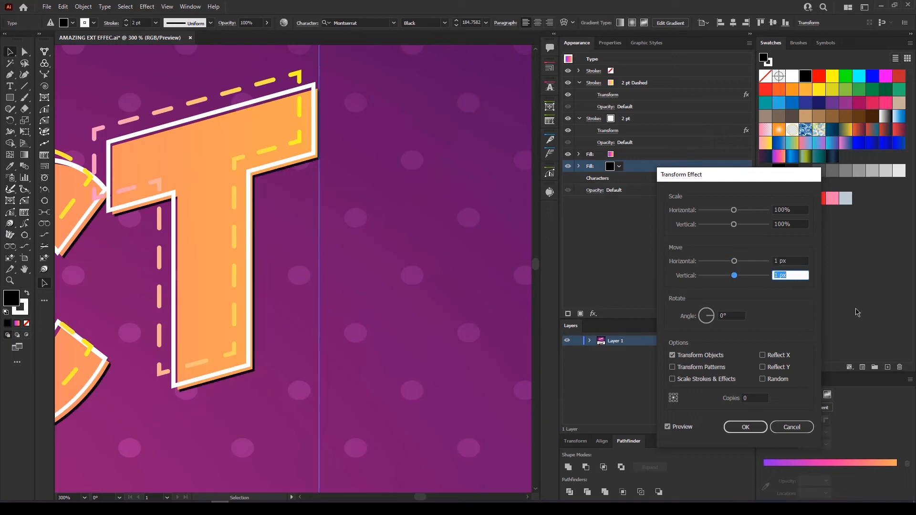
key("shift+Tab")
type("0.5")
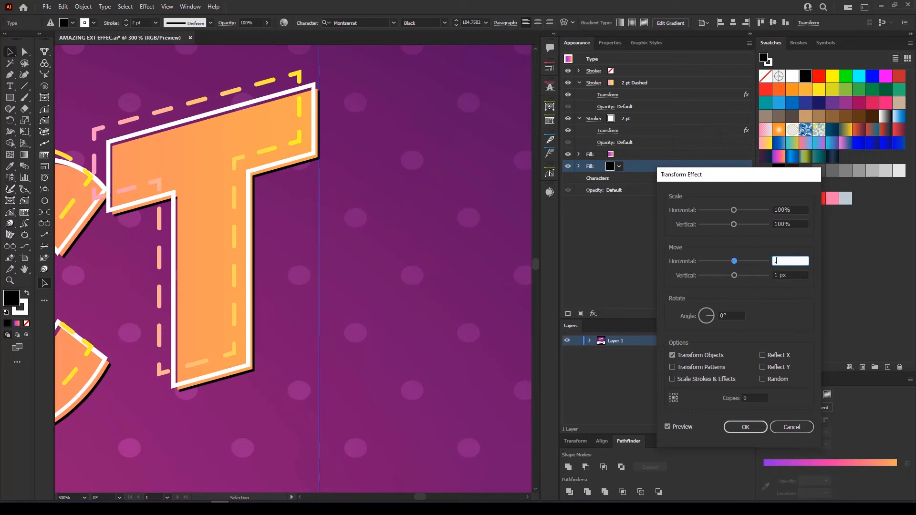
key("Tab")
type(".5")
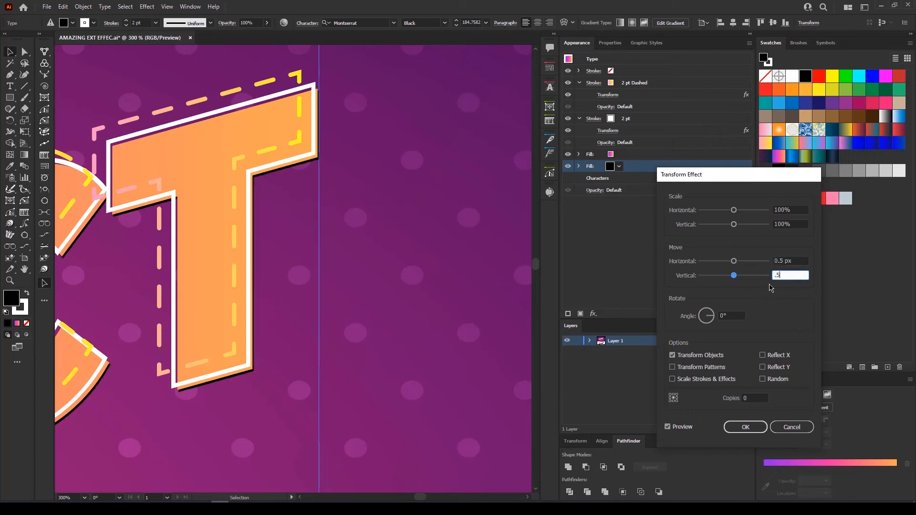
key("shift+Tab")
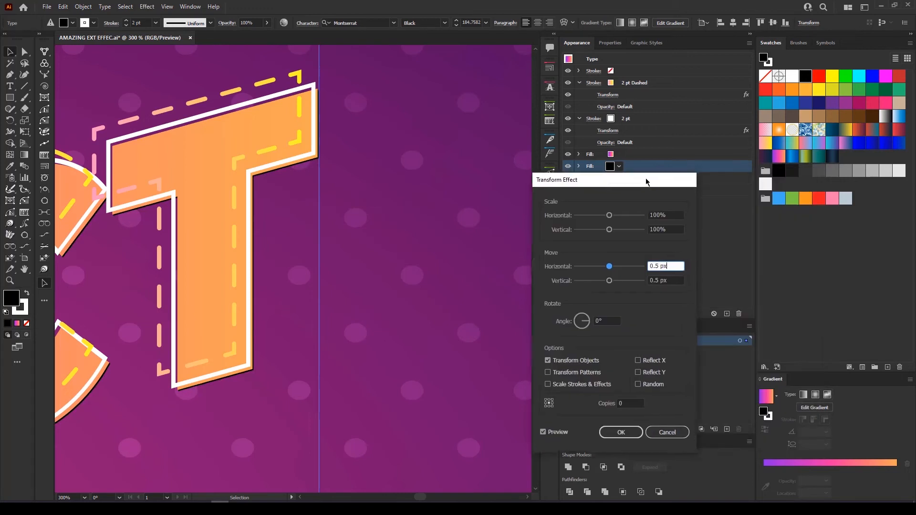
Set the Transform copies to 30 and apply the extrusion
left_click(623, 402)
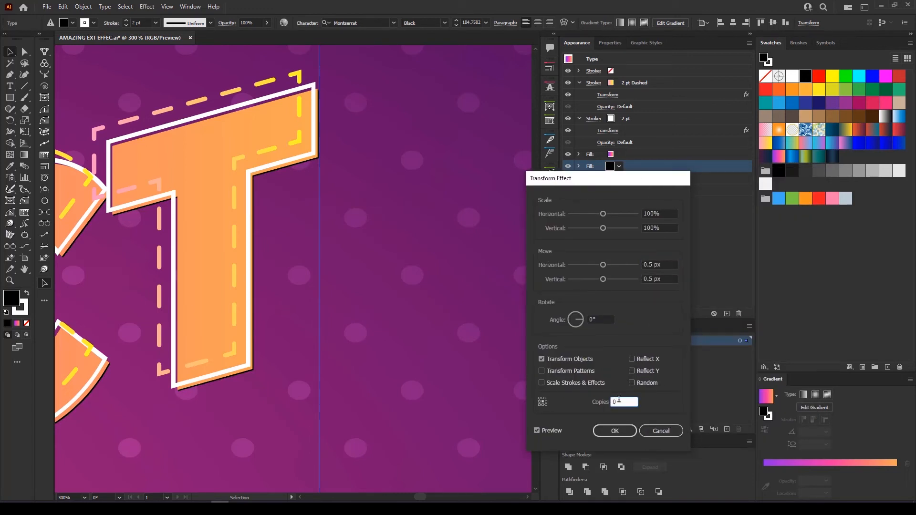
key("Up")
key("Up")
key("Up")
key("Up")
key("Up")
key("Up")
key("Up")
key("Up")
key("Up")
key("Up")
key("Up")
key("Up")
key("Up")
key("Up")
key("Up")
key("Up")
key("Up")
key("Up")
key("Up")
key("Up")
key("Up")
key("Up")
key("Up")
key("Up")
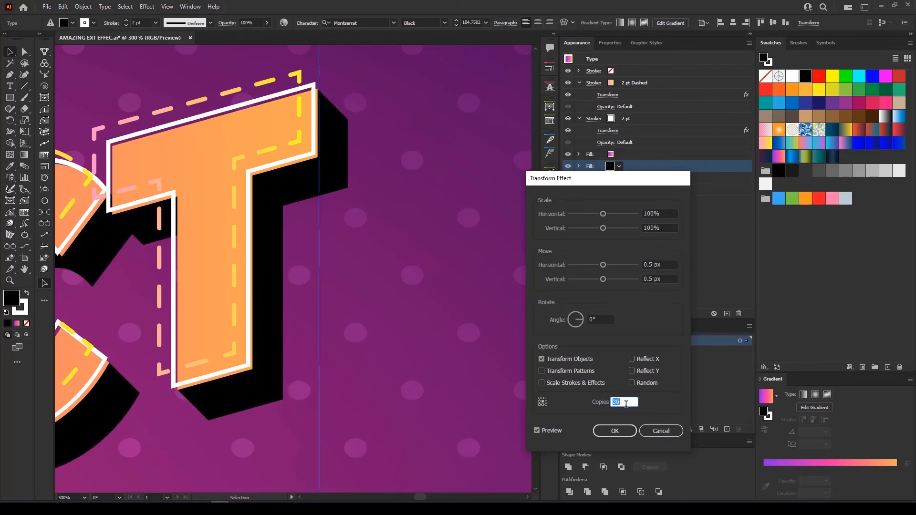
key("Up")
key("Up")
key("Up")
key("Down")
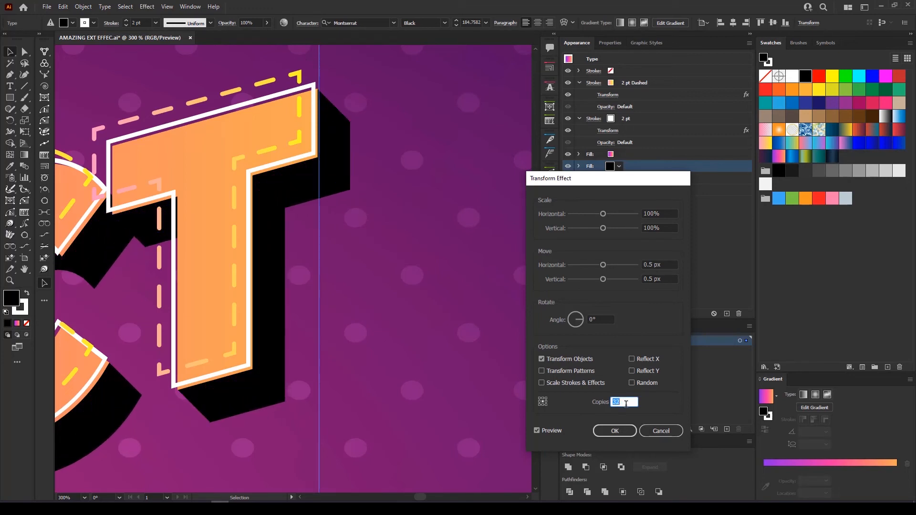
key("Down")
key("Down")
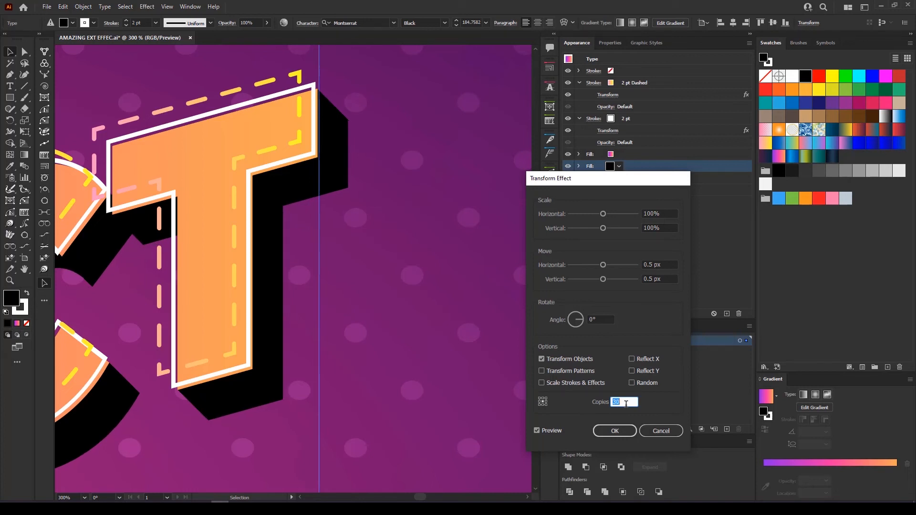
left_click(614, 431)
Zoom out and pan around to review the extruded TEXT EFFECT artwork
key("ctrl+1")
scroll(358, 297, "down", 1)
left_click_drag(448, 308, 609, 228)
left_click_drag(346, 356, 359, 286)
scroll(408, 301, "down", 1)
scroll(454, 331, "down", 1)
left_click_drag(470, 372, 418, 358)
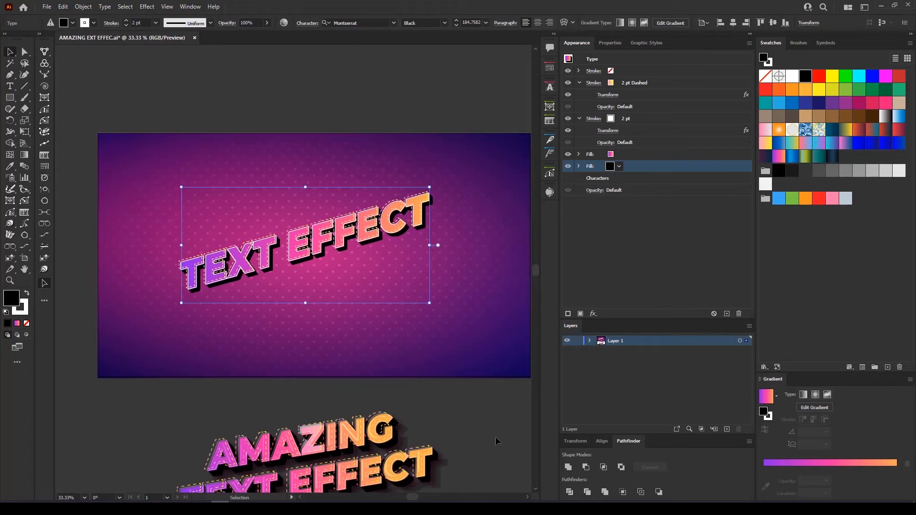
left_click_drag(472, 420, 451, 409)
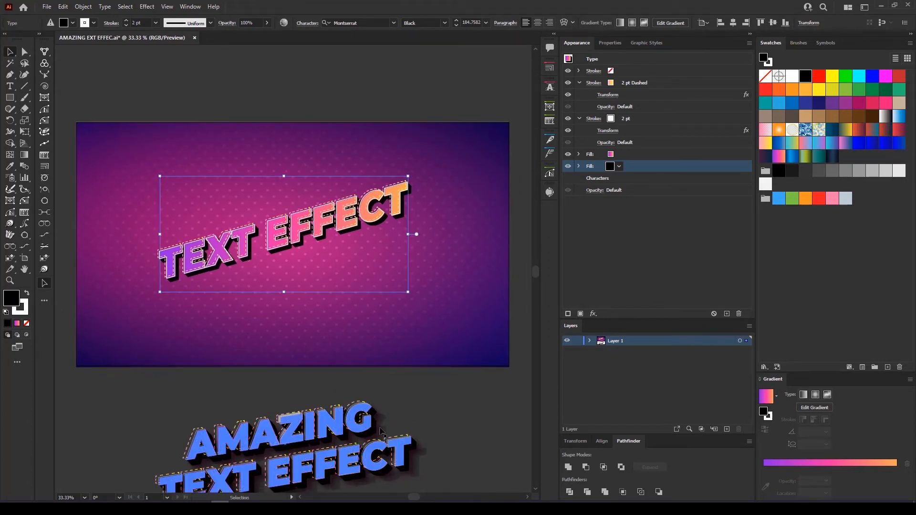
scroll(403, 213, "up", 7)
Select the black extrusion fill and duplicate it into a third fill
left_click_drag(400, 229, 403, 297)
left_click(614, 274)
left_click(631, 167)
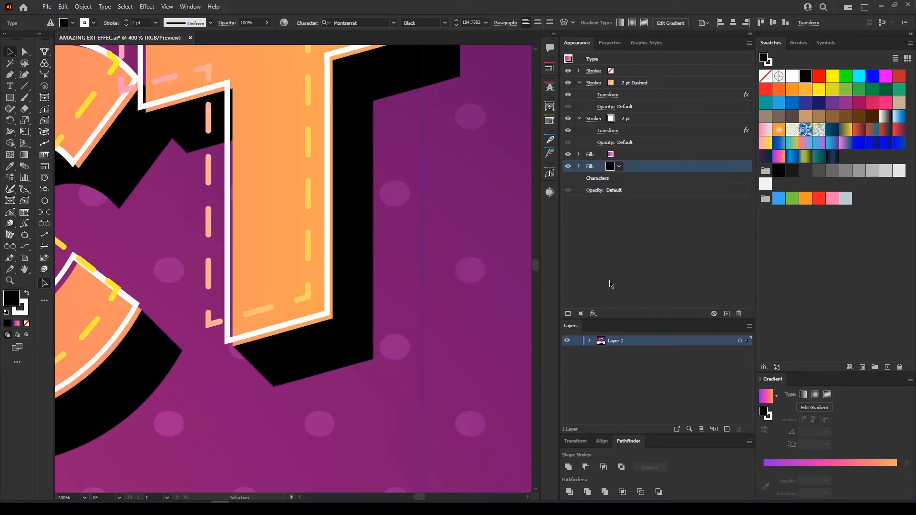
left_click(581, 314)
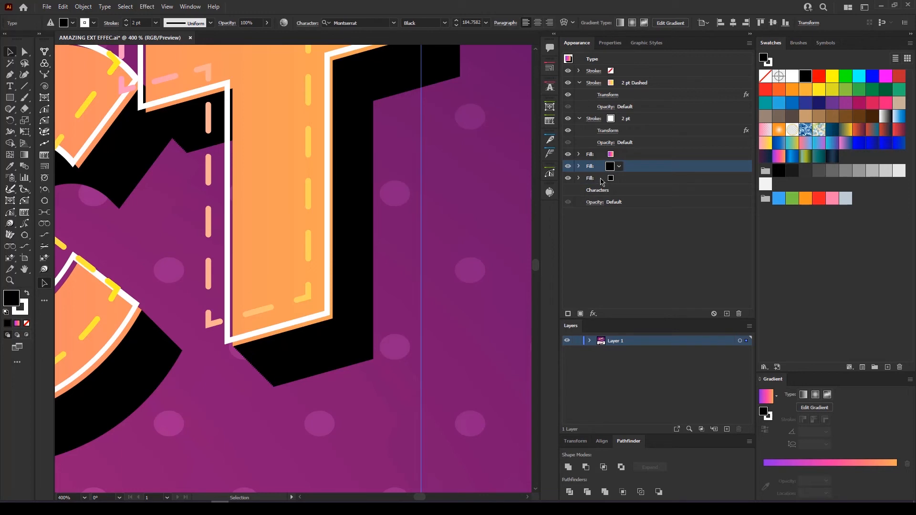
Move the duplicated fill to the bottom of the Appearance stack and make it black
left_click_drag(600, 168, 600, 186)
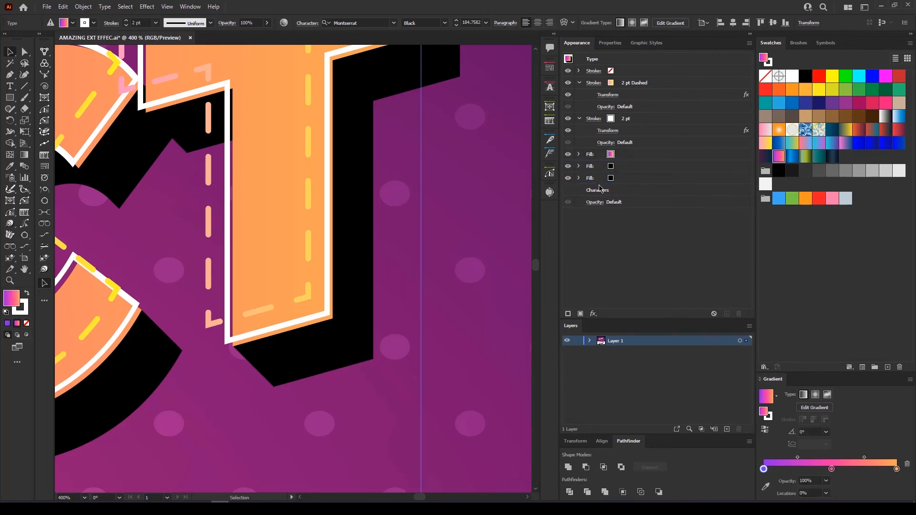
left_click(601, 180)
left_click(568, 154)
left_click(568, 154)
left_click(568, 155)
left_click(568, 154)
Add a Transform effect moving the bottom fill 49 px right and 38 px down
left_click(594, 314)
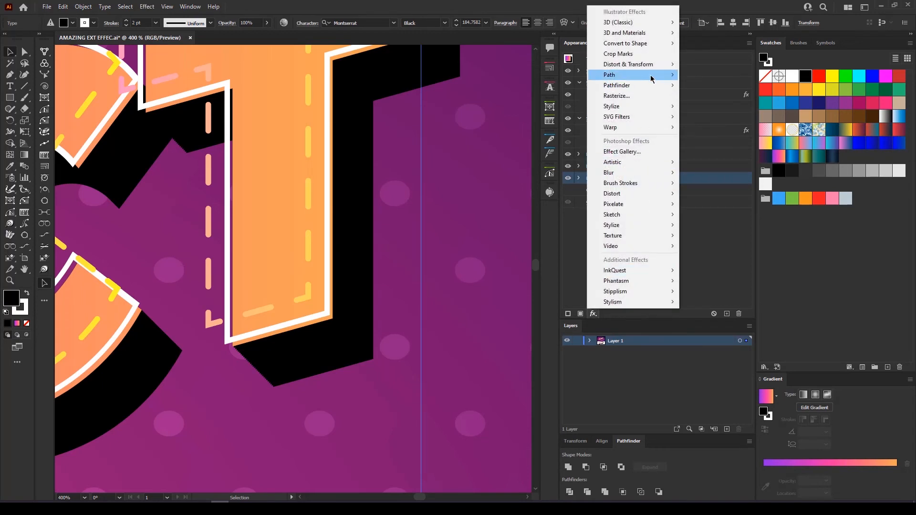
mouse_move(640, 64)
left_click(698, 96)
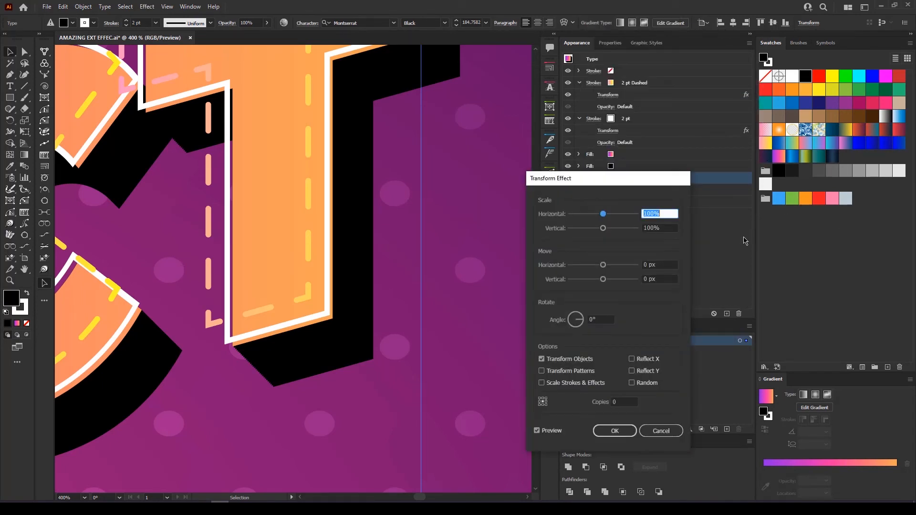
left_click(661, 265)
key("Up")
key("Up")
key("Up")
key("Up")
key("Up")
key("Up")
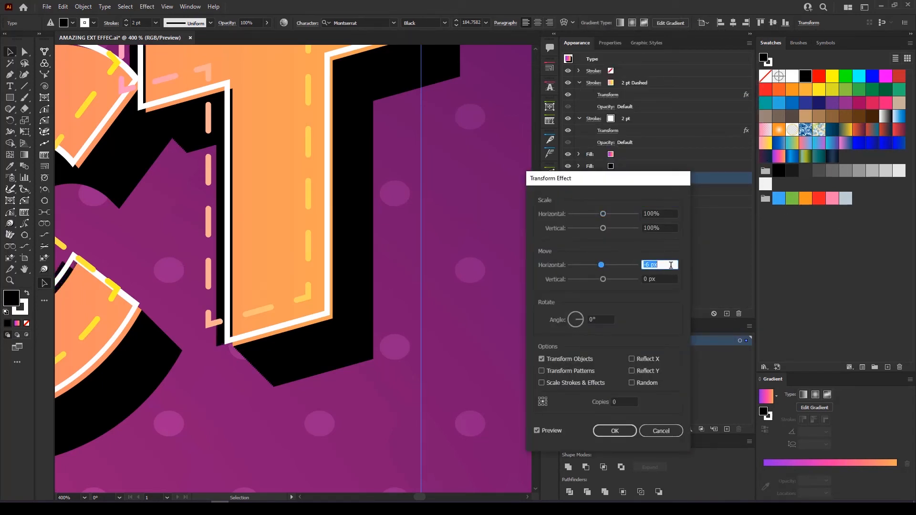
key("Up")
key("Up")
key("Up")
key("Up")
key("Up")
key("Up")
key("Up")
key("Up")
key("Up")
key("Up")
key("Up")
key("Up")
key("Up")
key("Up")
key("Up")
key("Up")
key("Up")
key("Up")
key("Up")
key("Up")
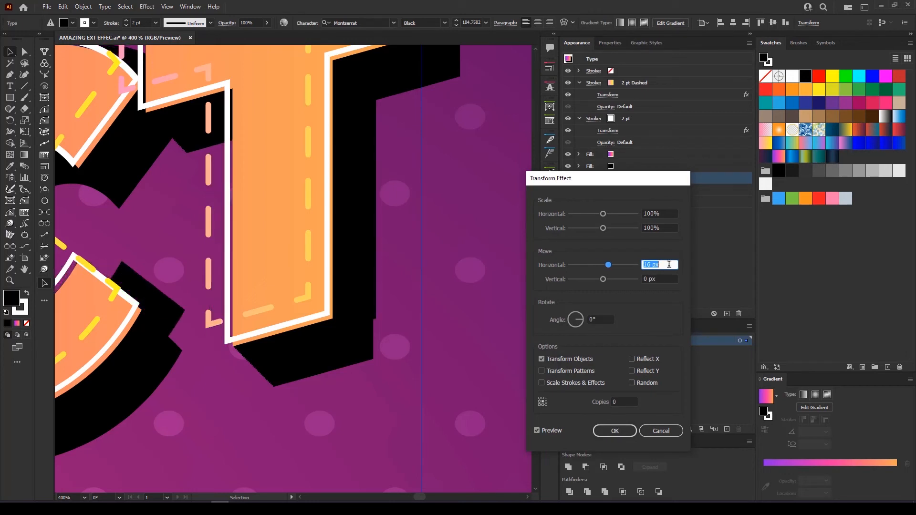
key("Up")
key("Up")
key("Up")
key("Up")
key("Up")
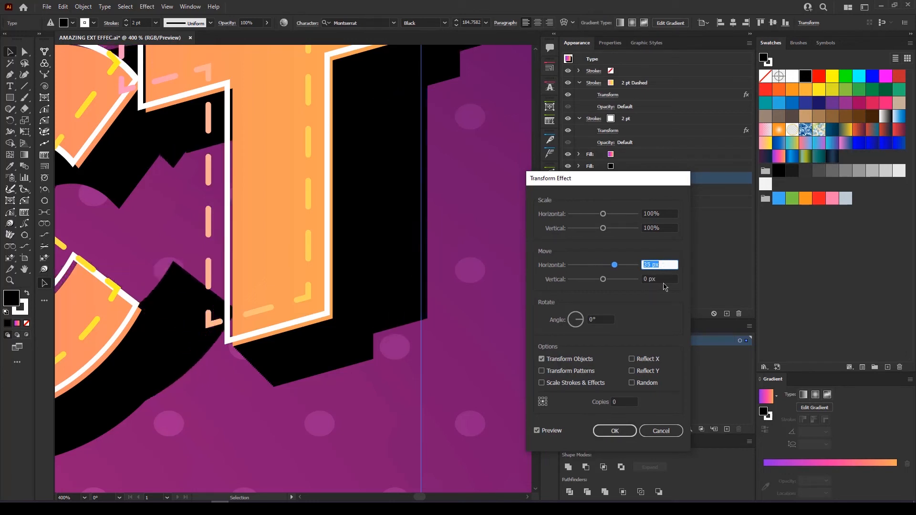
left_click(667, 279)
key("Up")
key("Up")
key("Up")
key("Up")
key("Up")
key("Up")
key("Up")
key("Up")
key("Up")
key("Up")
key("Up")
key("Up")
key("Up")
key("Up")
key("Up")
key("Up")
key("Up")
key("Up")
key("Up")
key("Up")
key("Up")
key("Up")
key("Up")
key("Up")
key("Up")
key("Up")
key("Up")
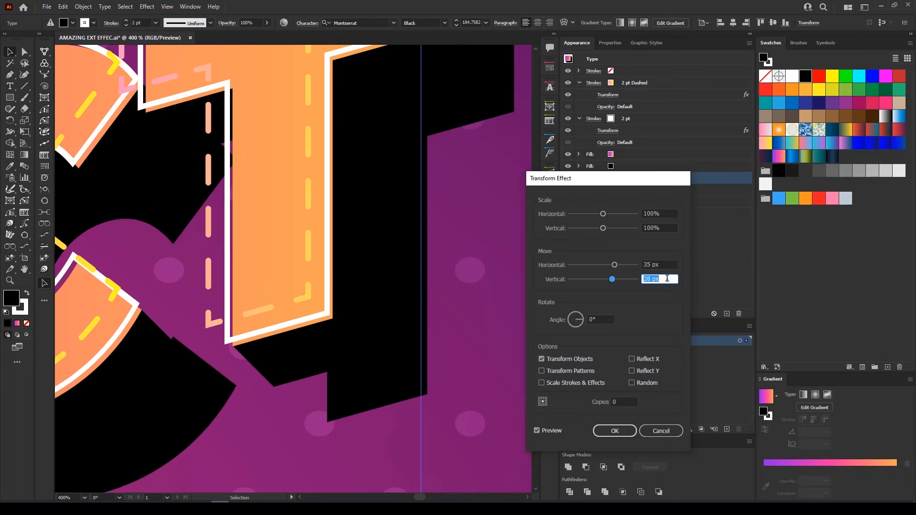
left_click(666, 263)
key("Up")
key("Up")
key("Up")
key("Up")
key("Up")
key("Up")
key("Up")
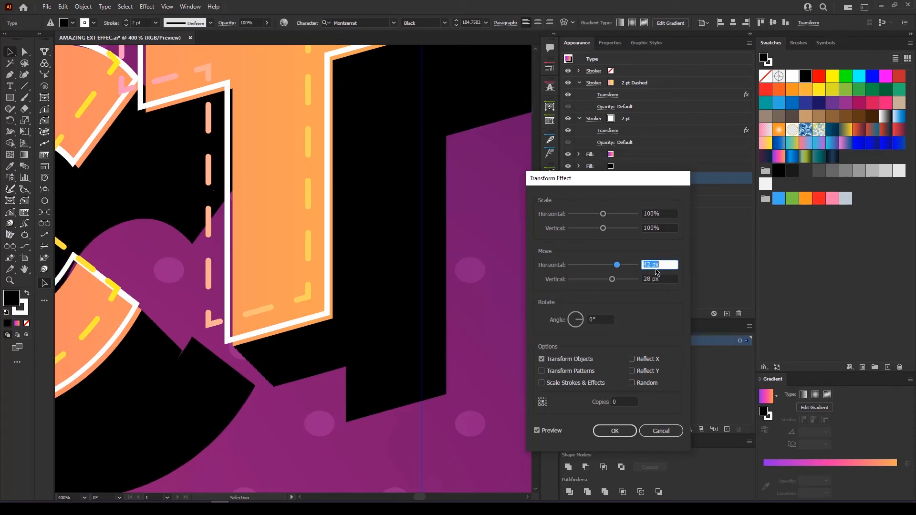
key("Up")
key("Up")
key("Up")
key("Up")
key("Up")
key("Up")
key("Up")
key("Tab")
key("Up")
key("Up")
key("Up")
key("Up")
key("Up")
key("Up")
key("Up")
key("Up")
key("Up")
key("Up")
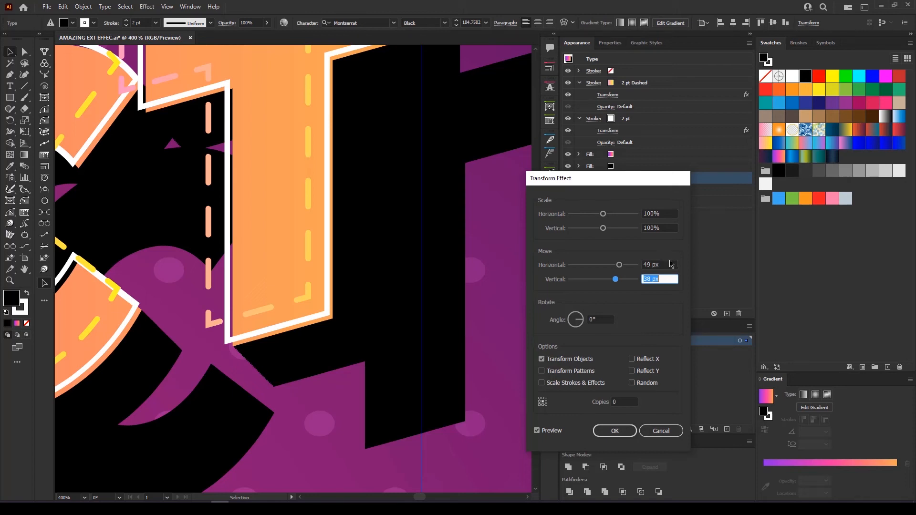
left_click(615, 431)
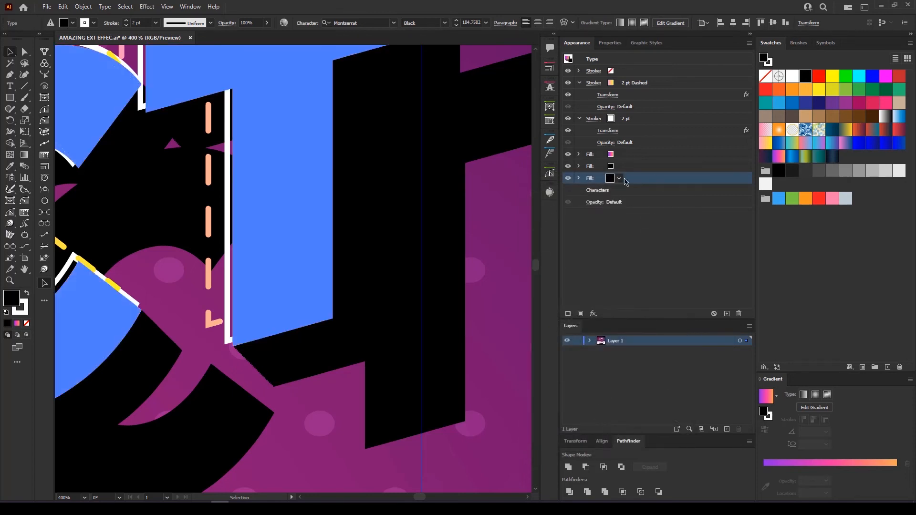
Try navy, indigo, magenta, purple, grey and black on the shadow fill, then choose blue
left_click(619, 178)
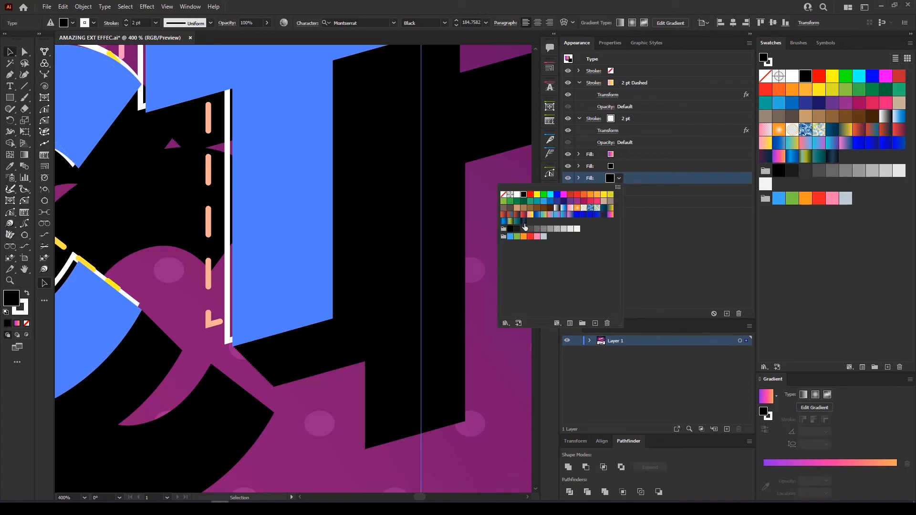
left_click(525, 222)
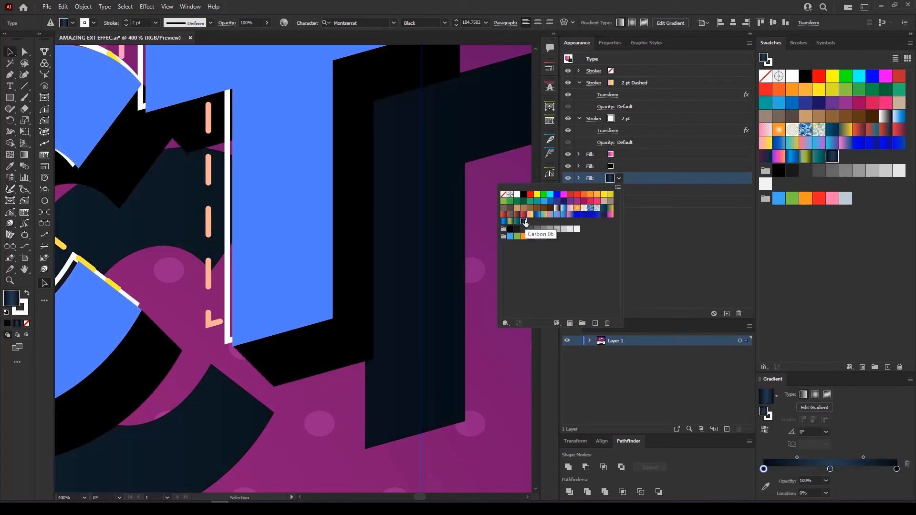
left_click(564, 201)
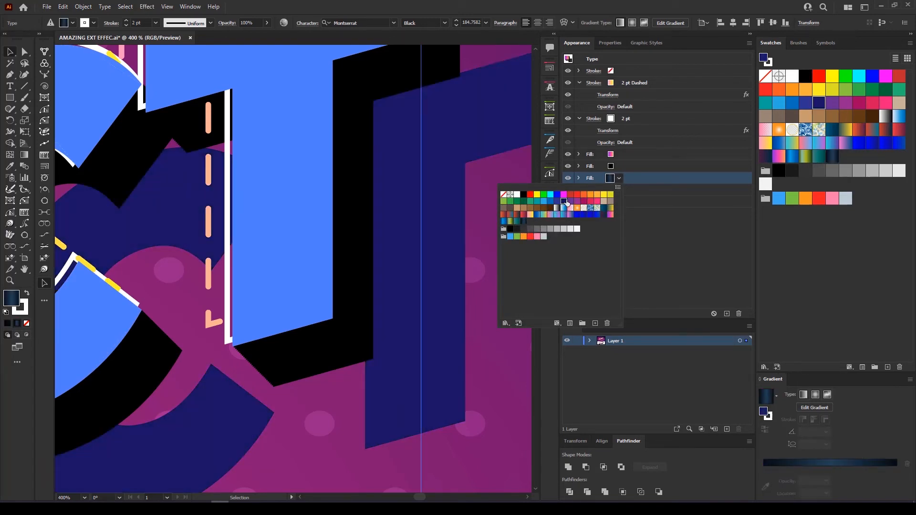
left_click(578, 202)
left_click(570, 201)
left_click(523, 230)
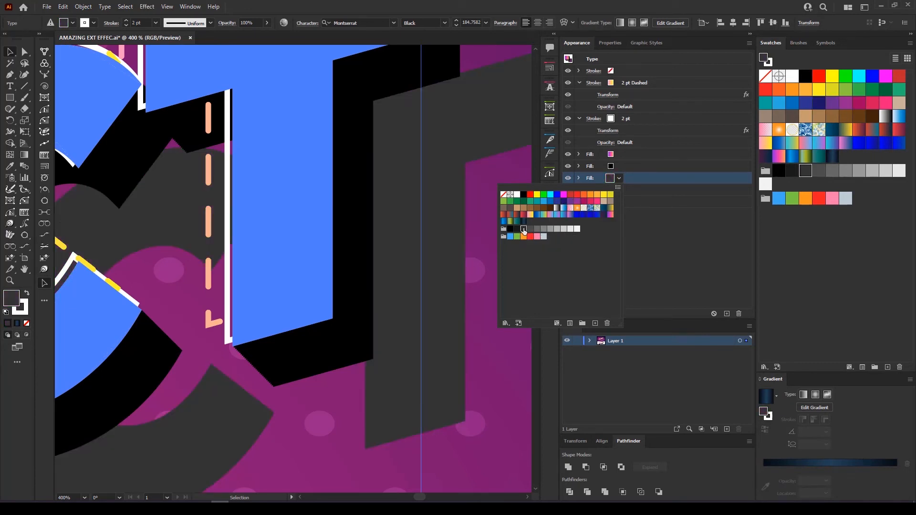
left_click(510, 230)
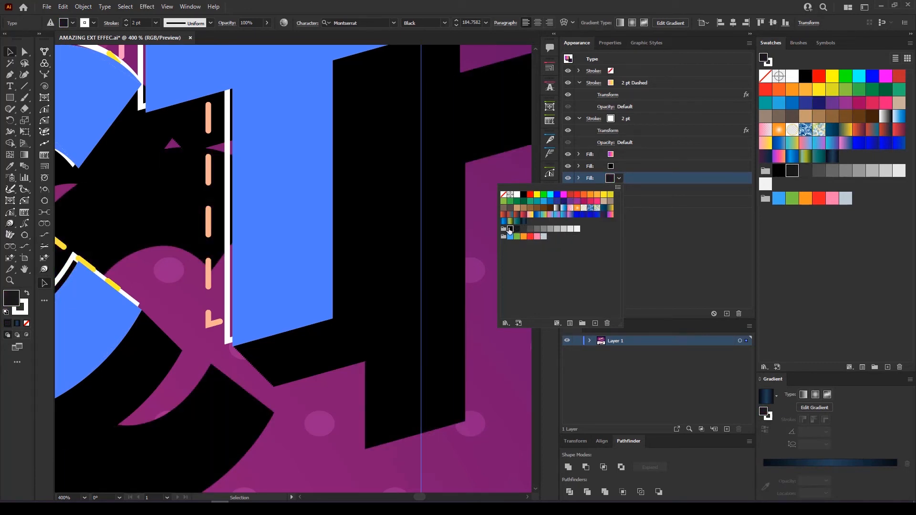
left_click(578, 215)
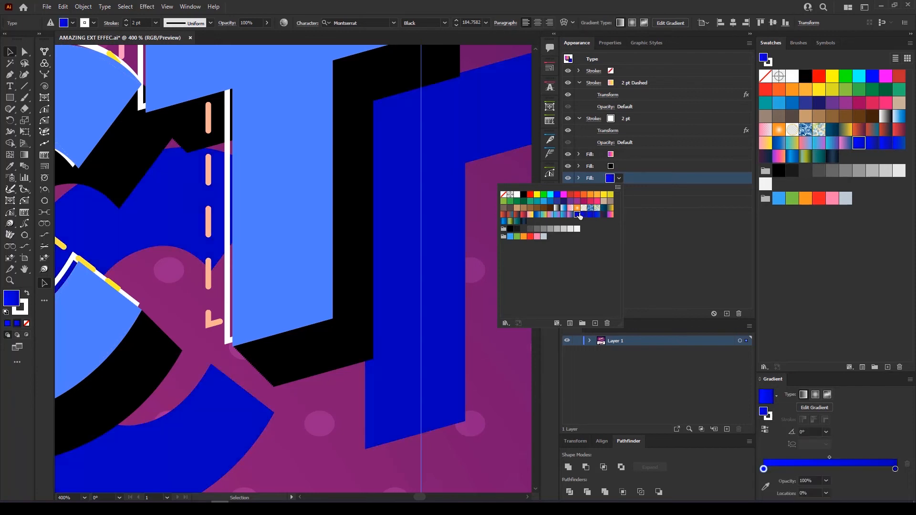
left_click(655, 267)
scroll(432, 290, "down", 6)
left_click_drag(432, 302, 398, 288)
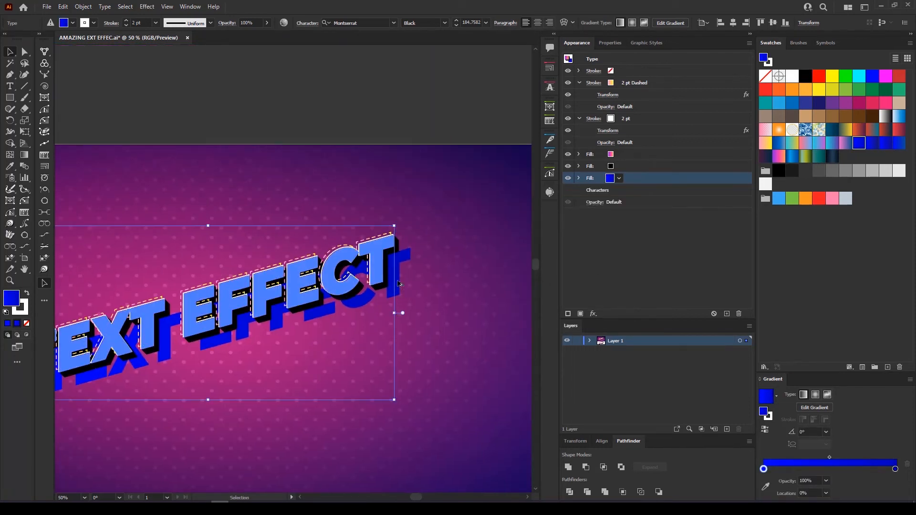
Set the blue shadow fill's blend mode to Soft Light
scroll(398, 284, "up", 3)
left_click(579, 178)
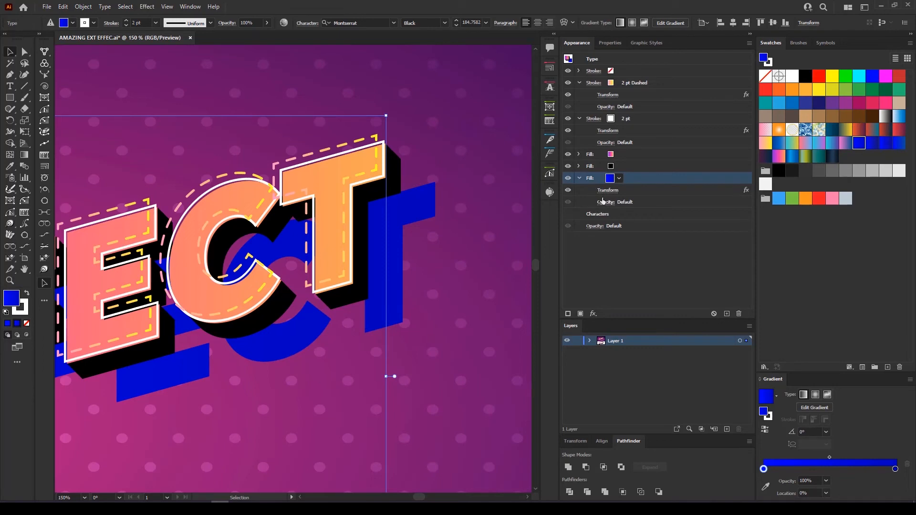
left_click(606, 202)
left_click(529, 221)
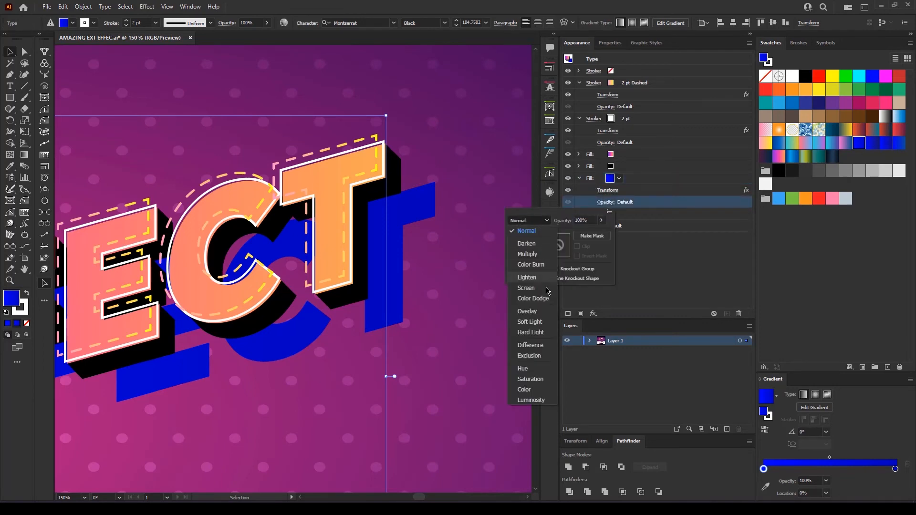
left_click(530, 322)
scroll(432, 311, "down", 3)
left_click_drag(433, 316, 468, 269)
Recolour the soft-light fill black and deselect the text
left_click(611, 178)
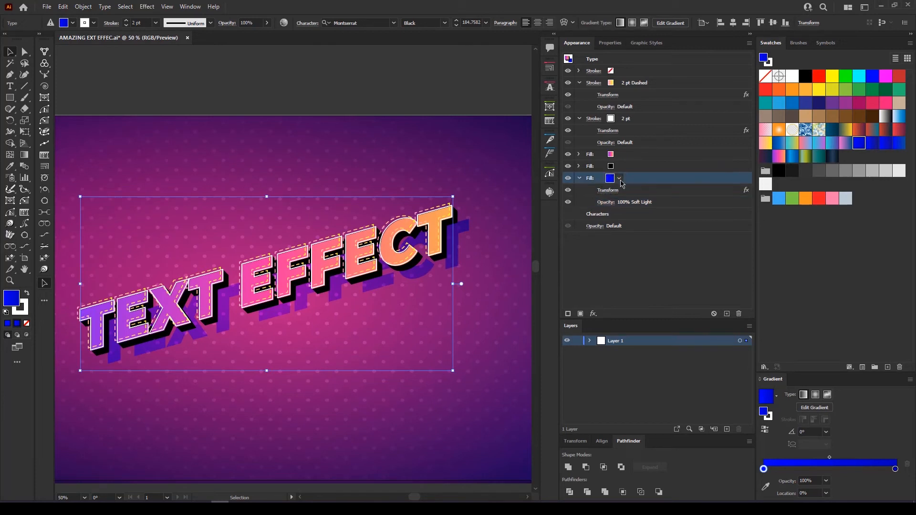
left_click(610, 178)
left_click(524, 196)
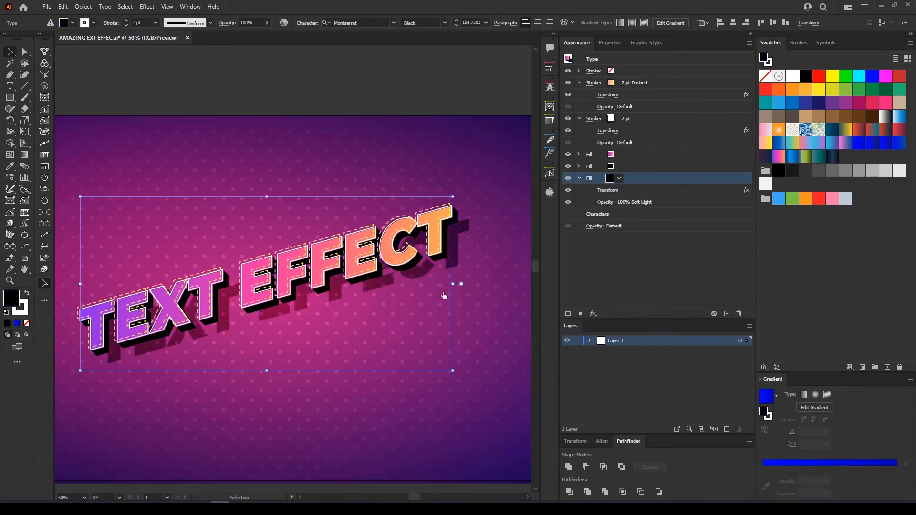
scroll(457, 308, "down", 2)
left_click_drag(457, 307, 411, 259)
left_click(435, 141)
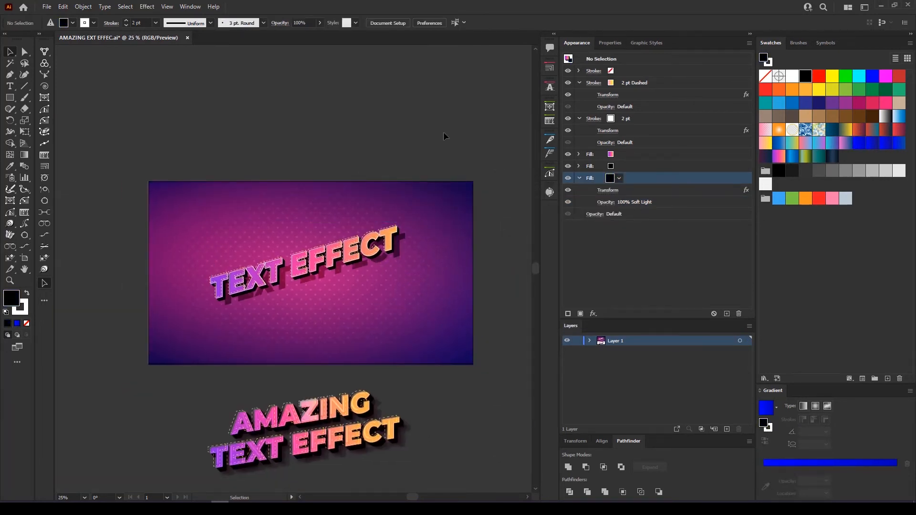
Open a Drop Shadow on the black offset fill, then cancel it
scroll(456, 210, "up", 1)
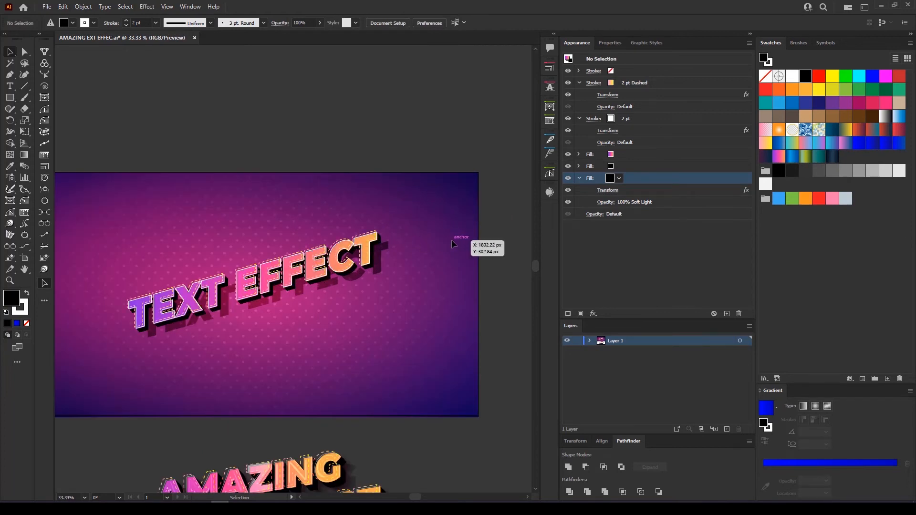
scroll(451, 239, "up", 5)
left_click(637, 167)
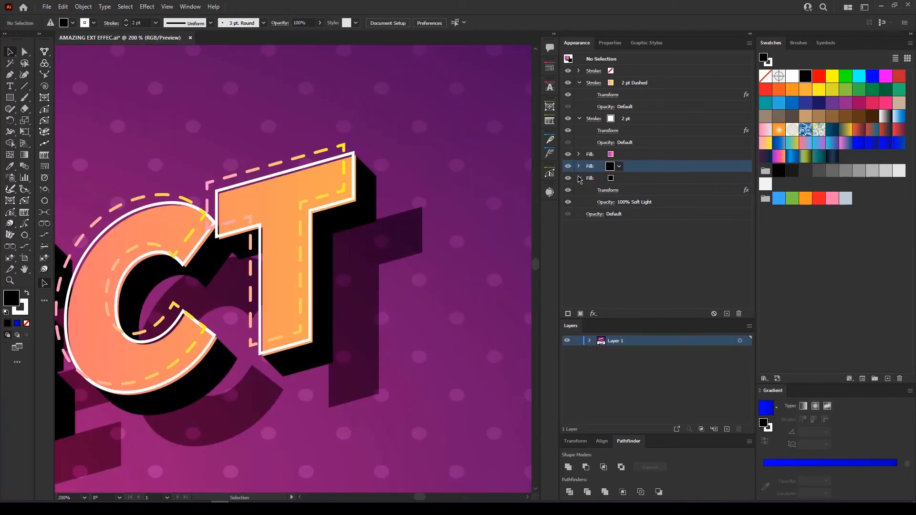
left_click(578, 168)
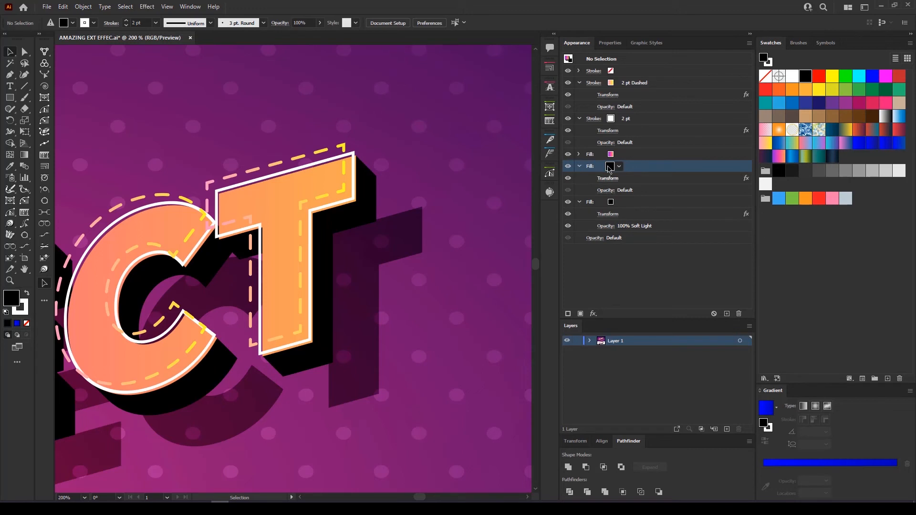
left_click(593, 313)
mouse_move(640, 107)
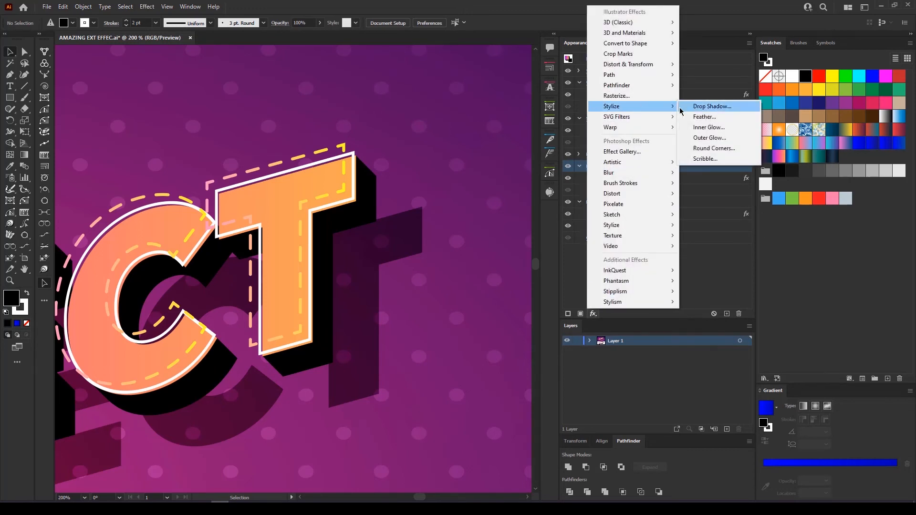
left_click(700, 107)
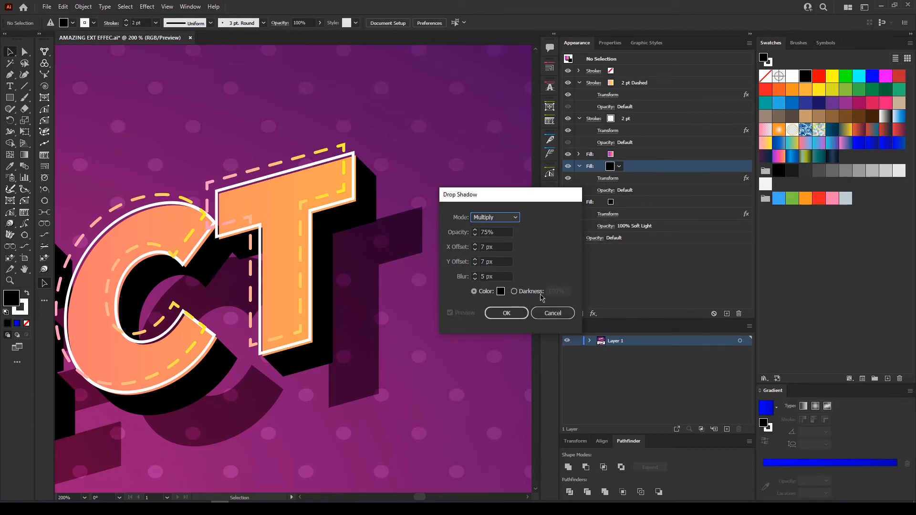
left_click(553, 313)
Add a Drop Shadow to the text's black fill with 14 px X and Y offsets
left_click(303, 269)
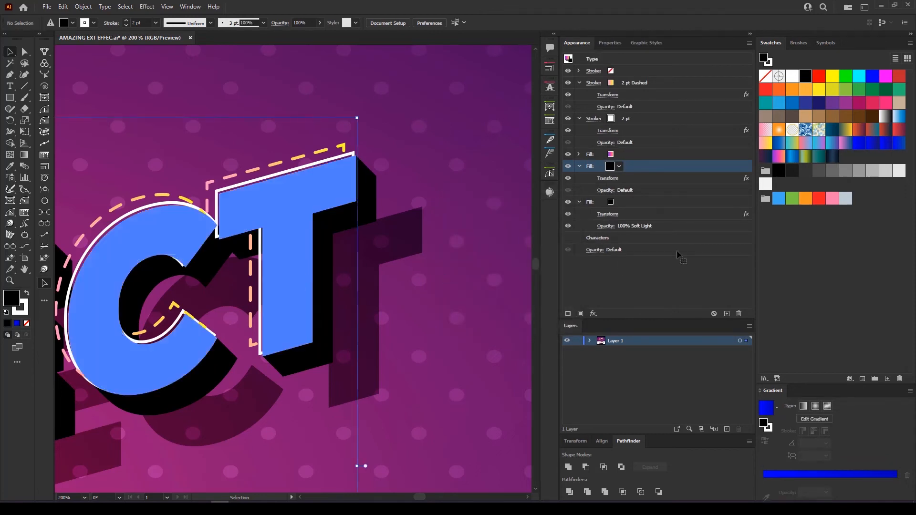
left_click(593, 314)
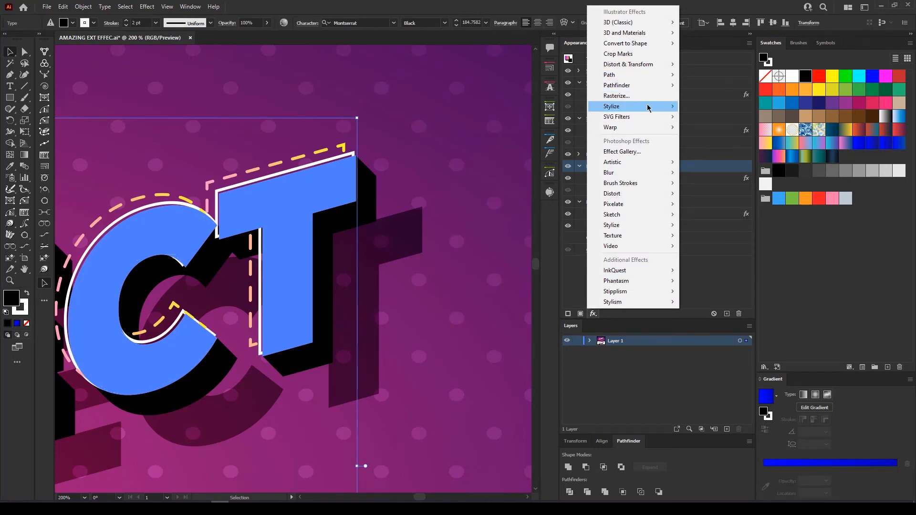
mouse_move(648, 107)
left_click(692, 105)
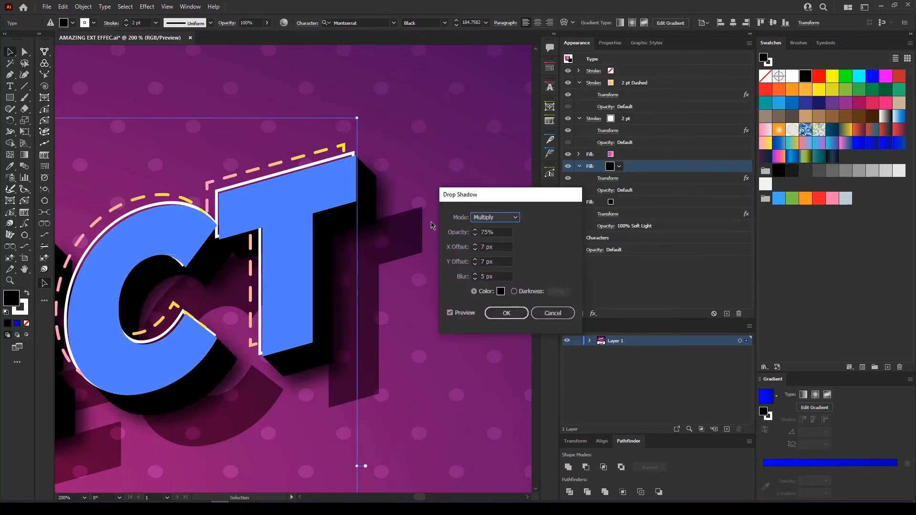
left_click(503, 247)
key("Up")
key("Up")
key("Up")
key("Up")
key("Up")
key("Up")
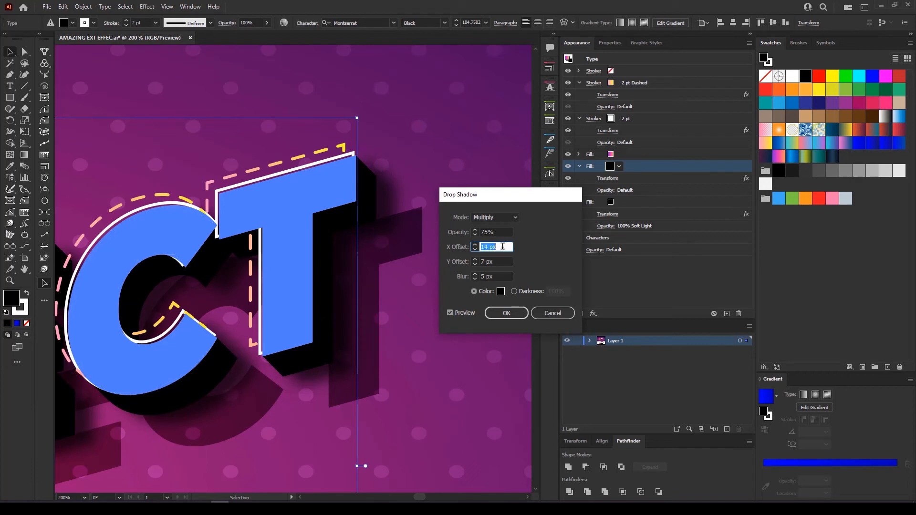
left_click(500, 260)
key("Up")
key("Up")
key("Up")
key("Up")
key("Up")
key("Up")
key("Up")
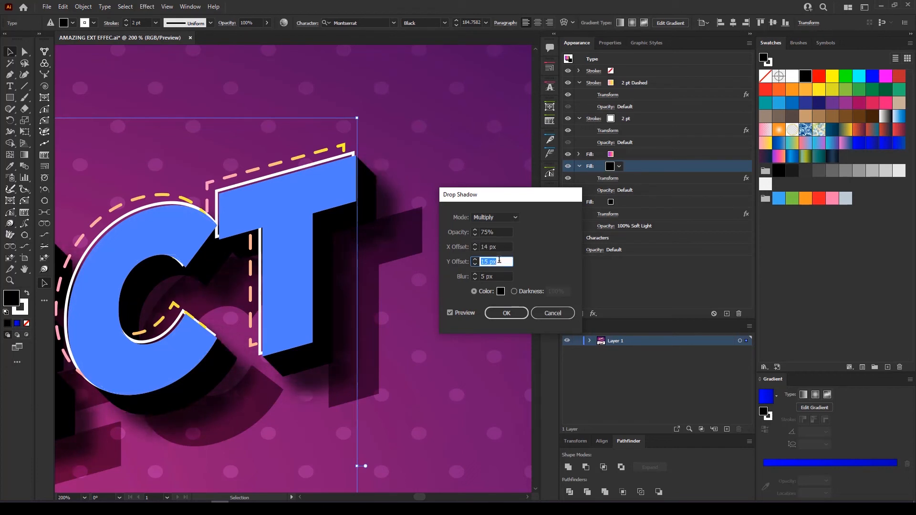
Set the drop shadow blur to 10 px, lower its opacity slightly, and apply
left_click(499, 277)
key("Up")
key("Up")
key("Up")
key("Up")
key("Up")
key("Up")
key("Up")
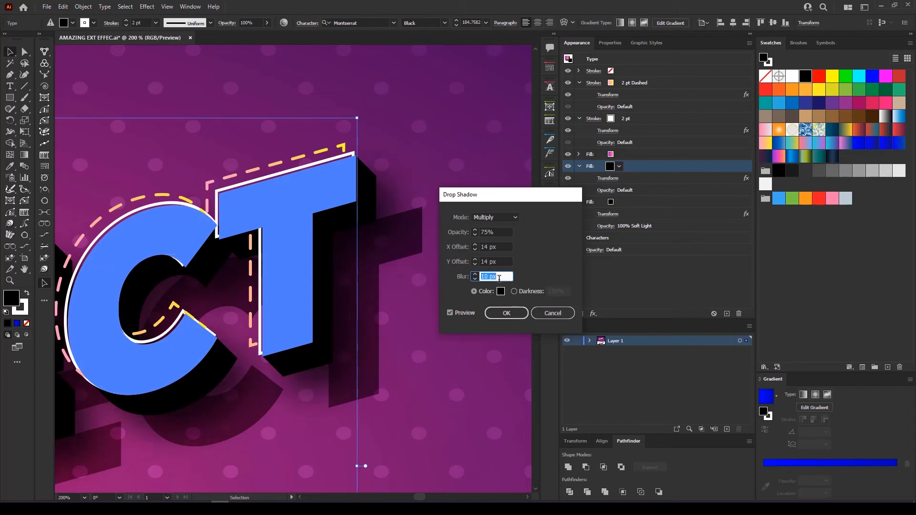
left_click(500, 232)
key("Down")
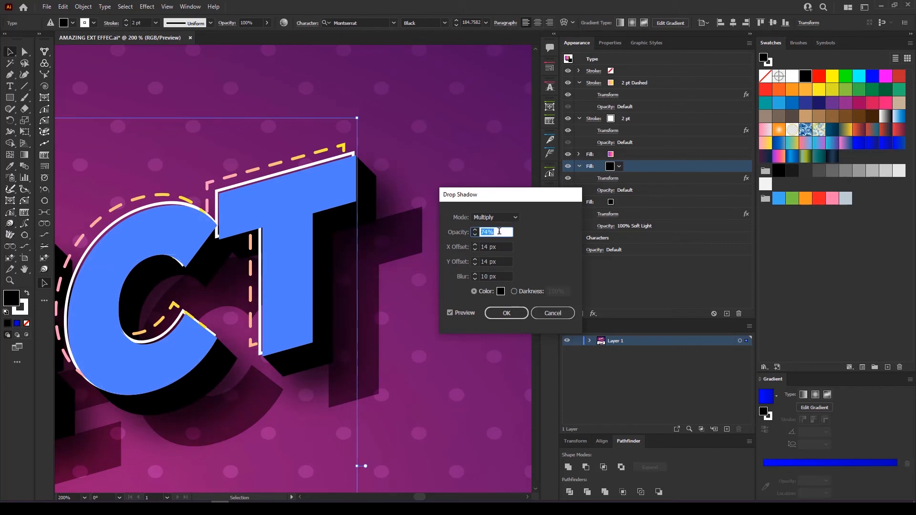
left_click(520, 311)
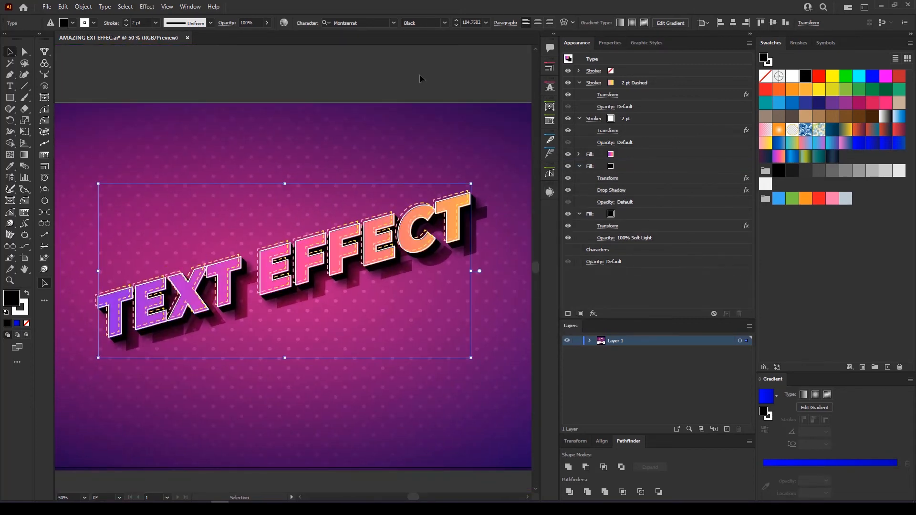
Change the dashed stroke's Transform horizontal move from -9 px to -12 px
left_click(420, 73)
left_click_drag(428, 172, 416, 157)
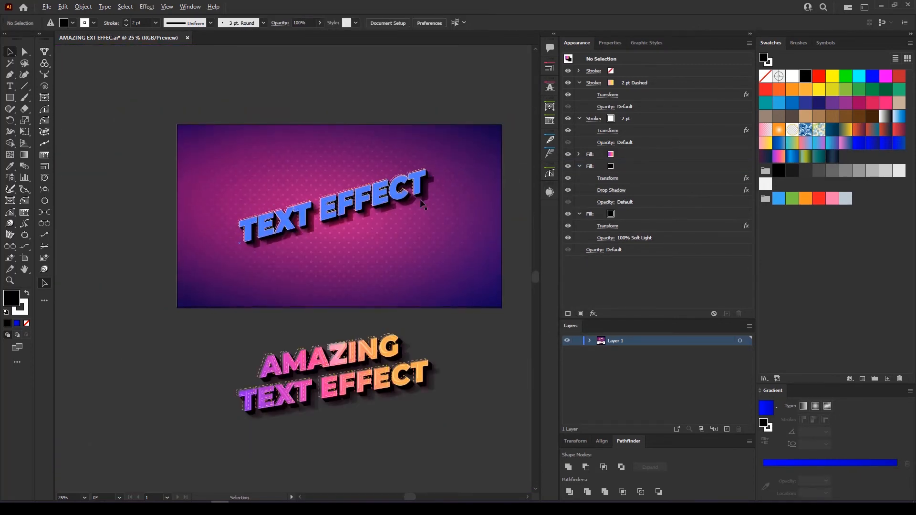
scroll(421, 200, "up", 1)
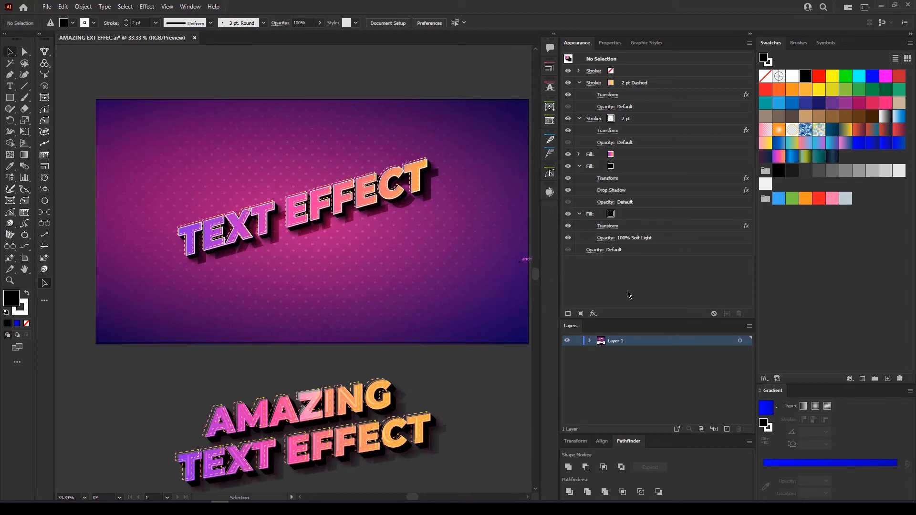
scroll(435, 156, "up", 2)
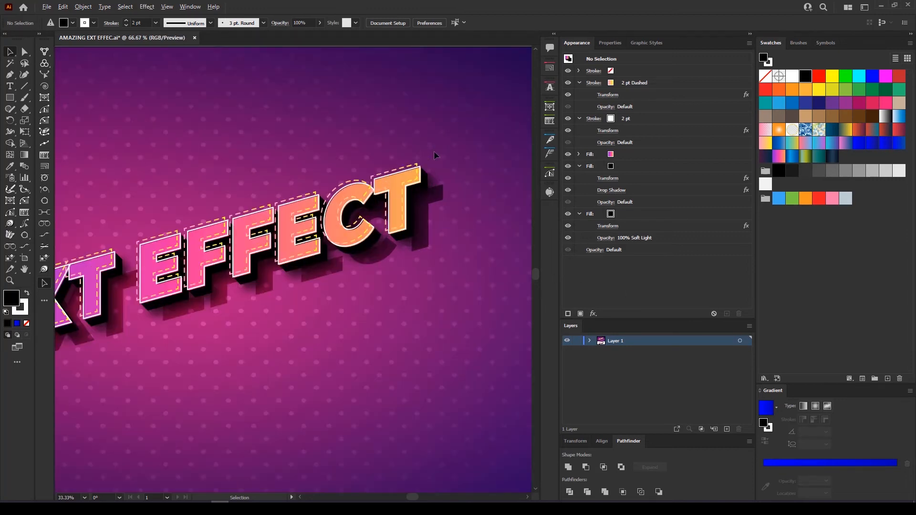
left_click(380, 209)
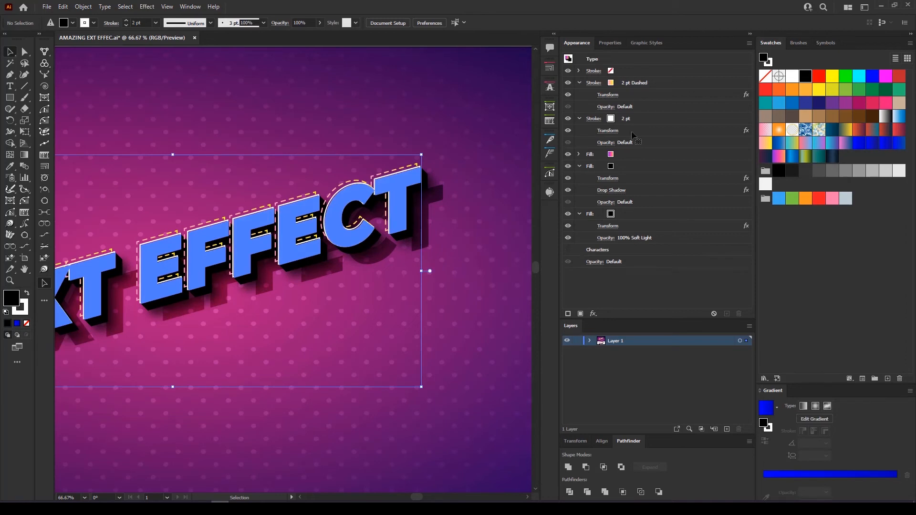
left_click(642, 83)
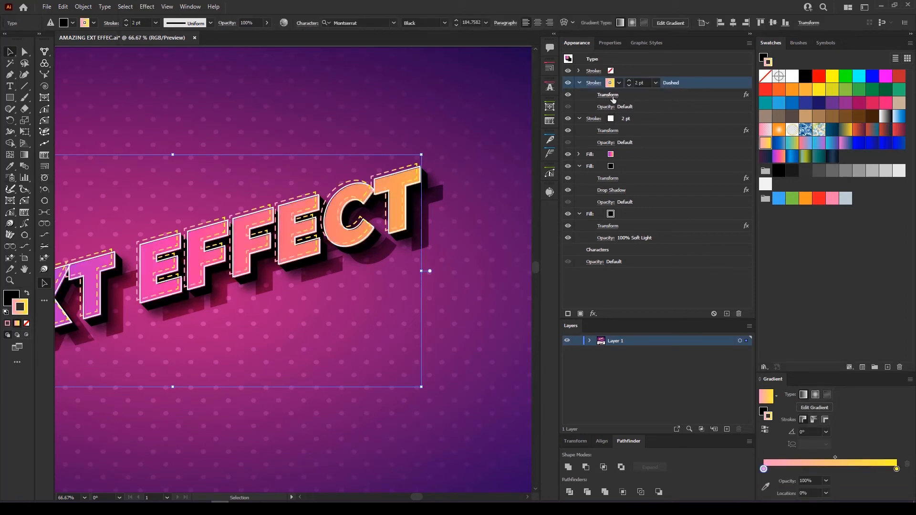
left_click(657, 264)
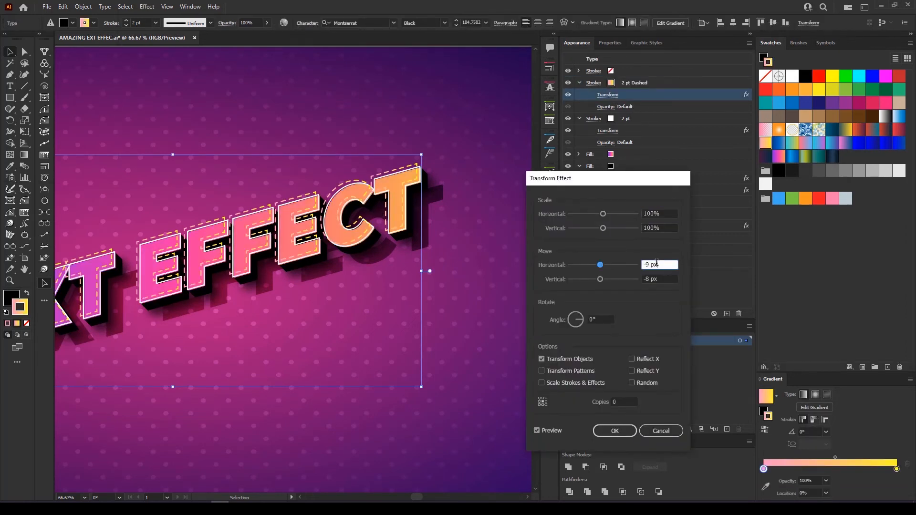
key("Down")
key("Down")
key("Down")
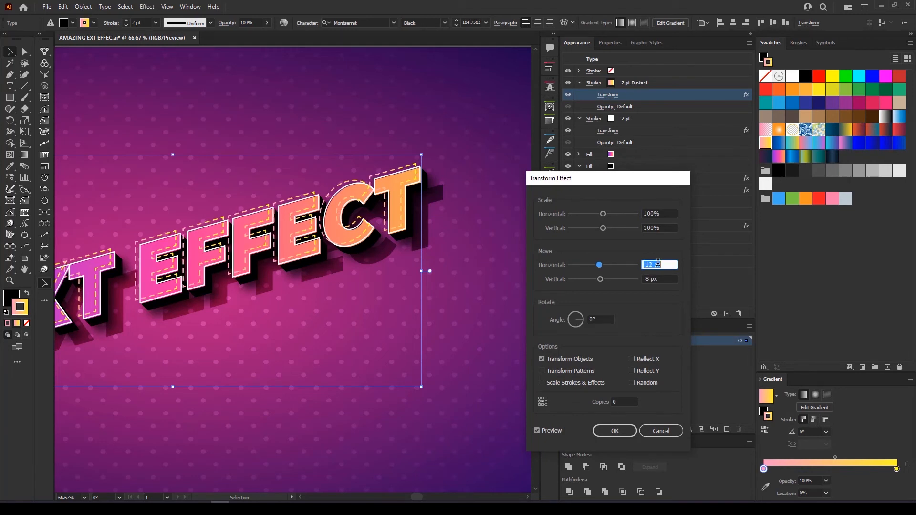
left_click(656, 279)
left_click(614, 431)
left_click(503, 342)
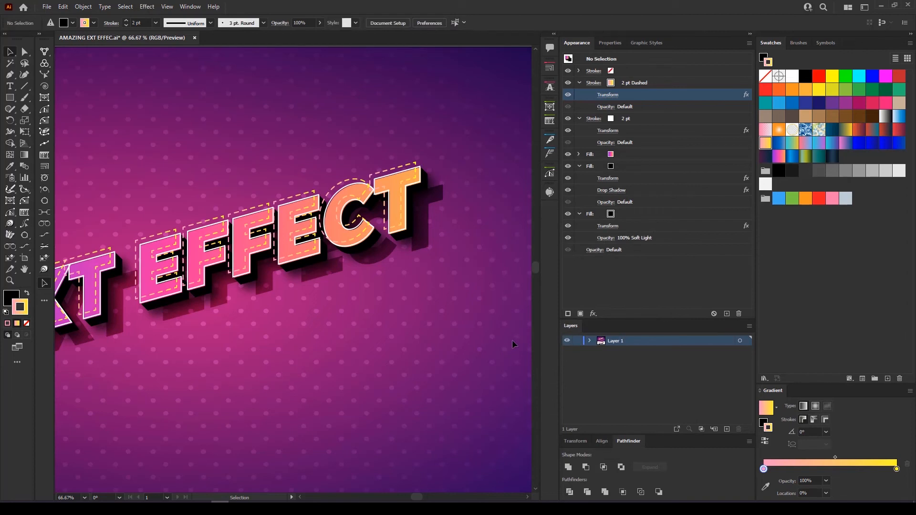
Add a new fill above the gradient fill and set it to white
scroll(414, 193, "up", 2)
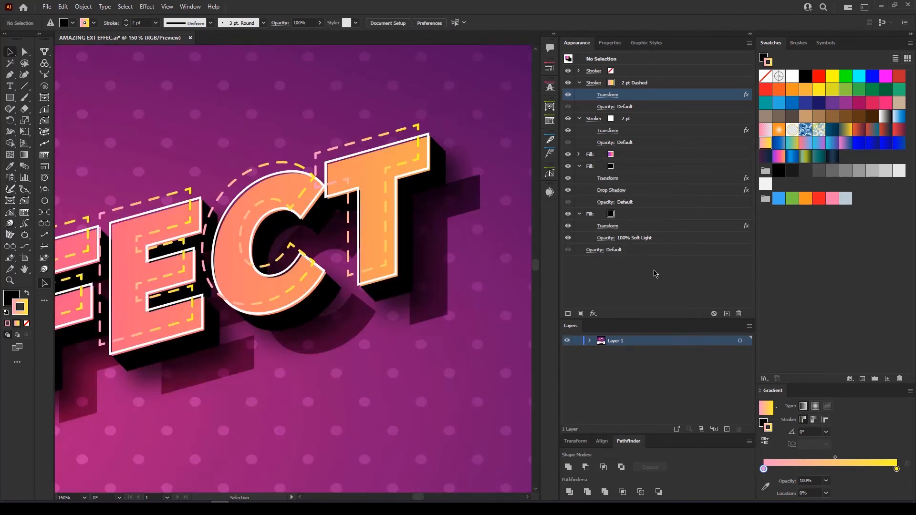
left_click(629, 155)
left_click(581, 314)
left_click(619, 154)
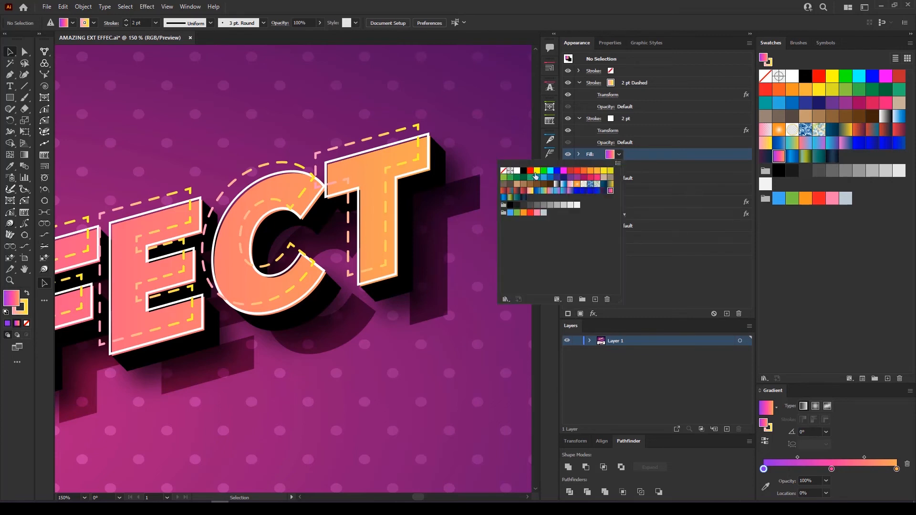
left_click(516, 171)
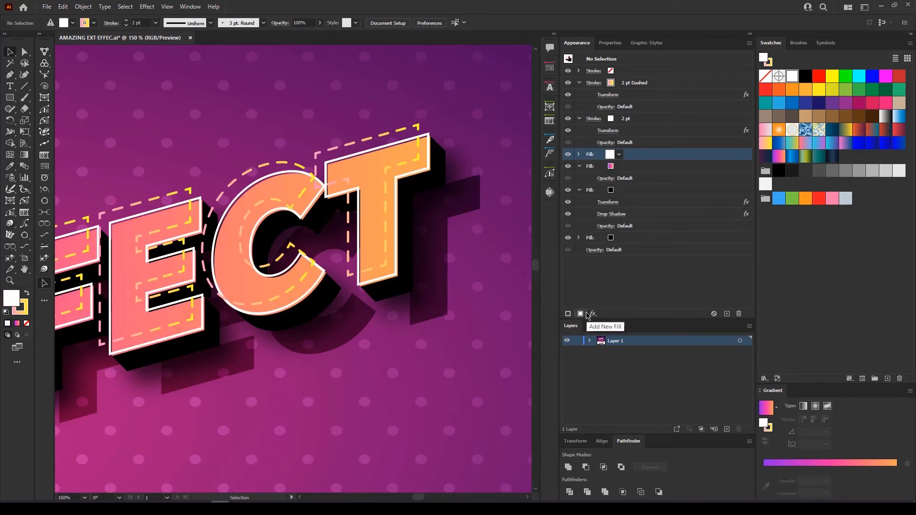
Reselect the TEXT EFFECT text and add another white fill on top
left_click(393, 227)
left_click(581, 314)
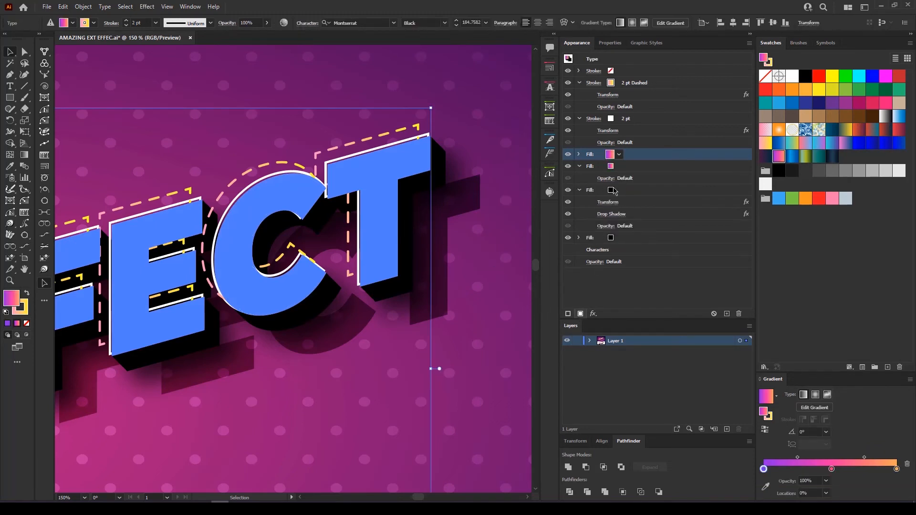
left_click(619, 154)
left_click(517, 171)
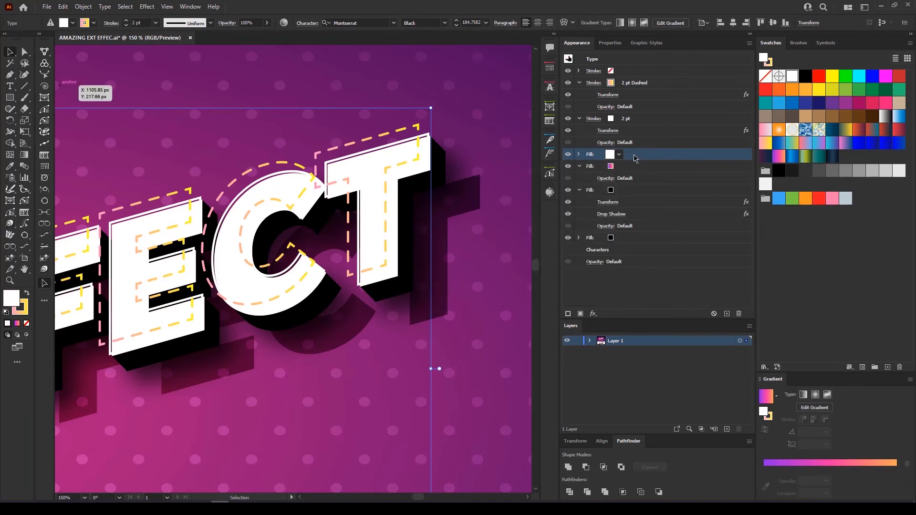
left_click(149, 6)
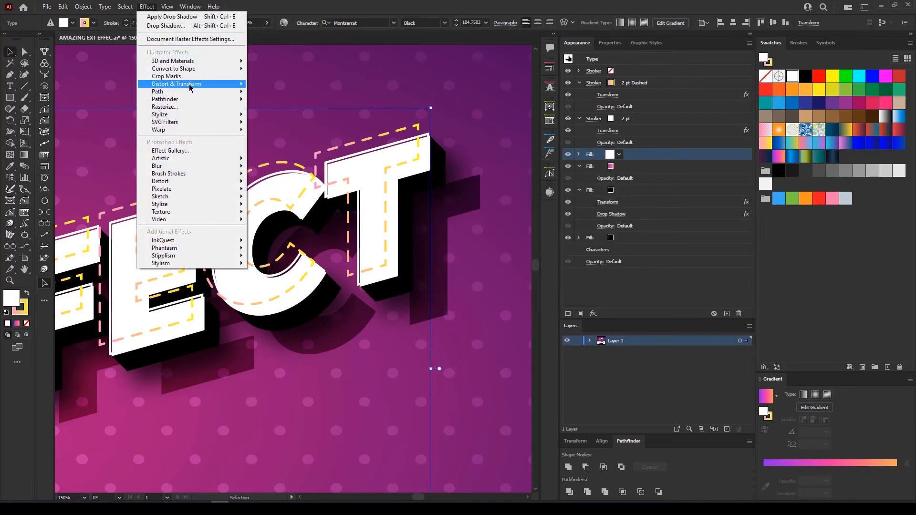
Apply an Offset Path of -14 px to the white fill so it becomes a thin inset inside each letter
mouse_move(190, 94)
left_click(273, 93)
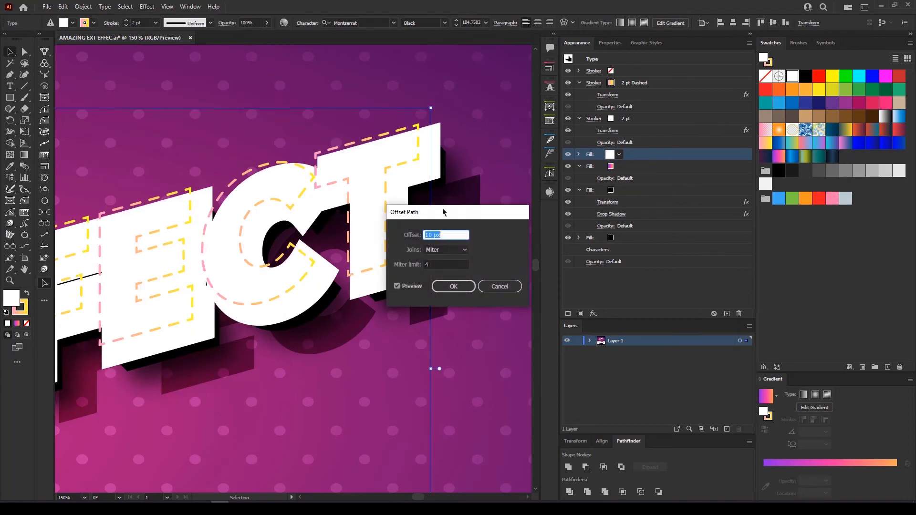
scroll(448, 234, "down", 12)
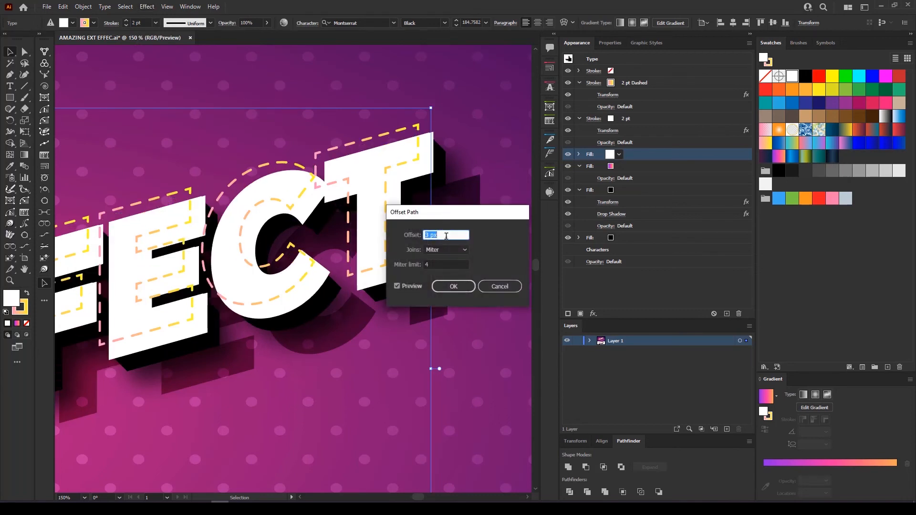
scroll(446, 235, "down", 5)
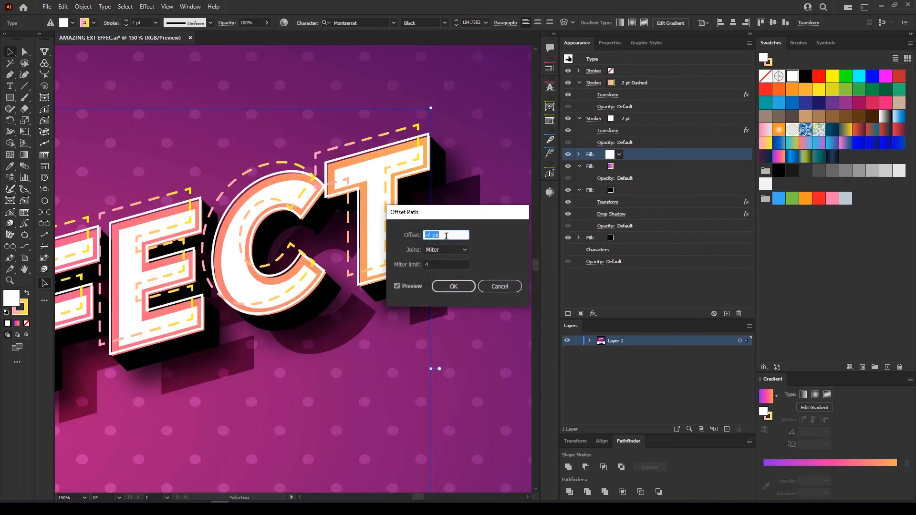
scroll(446, 235, "down", 5)
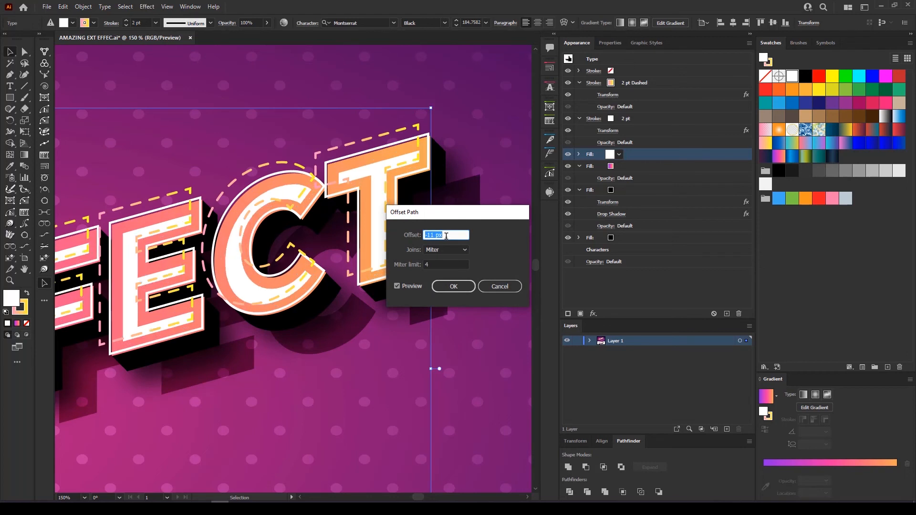
scroll(447, 235, "down", 2)
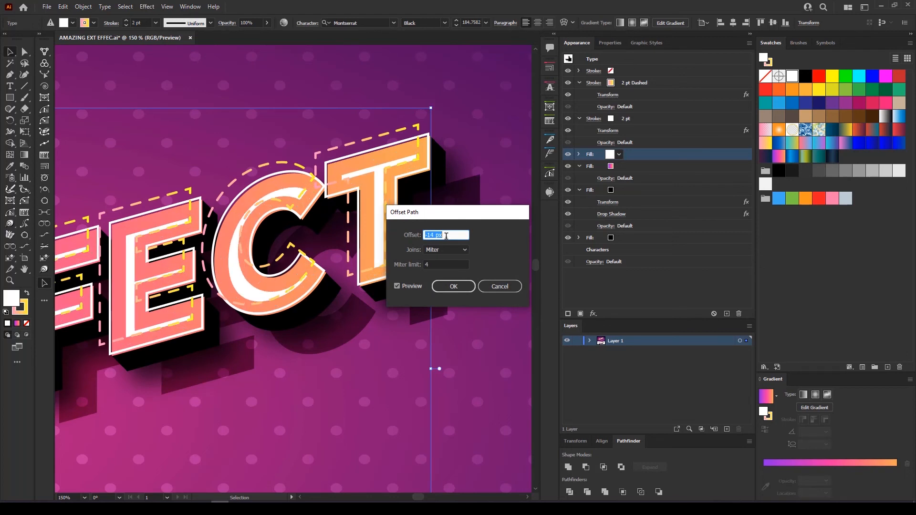
left_click(442, 286)
left_click(633, 119)
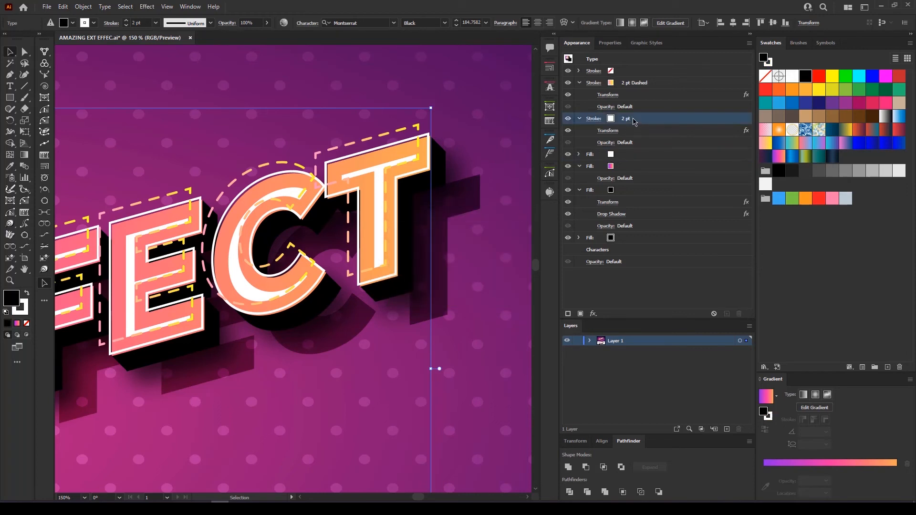
Set the inset white fill to Overlay blending at 30% opacity, then recentre the view on the lettering
left_click(628, 154)
left_click(579, 154)
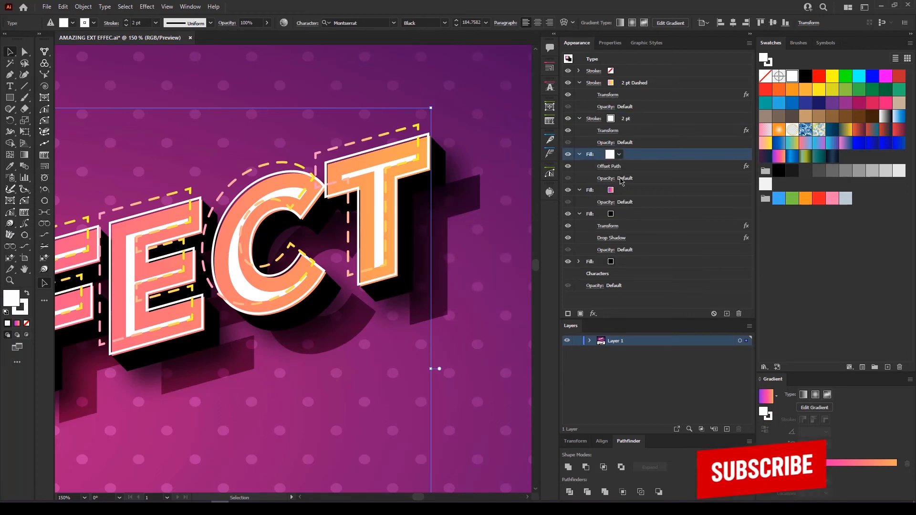
left_click(606, 178)
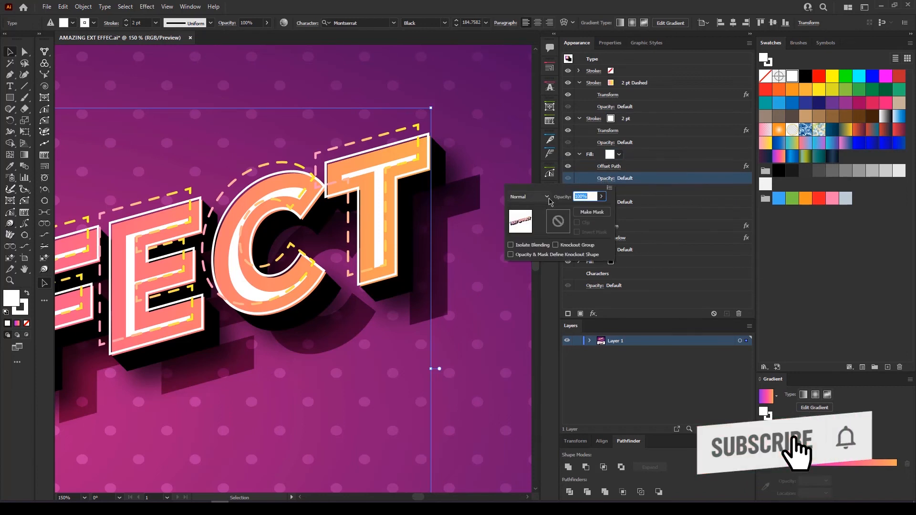
left_click(529, 197)
left_click(529, 288)
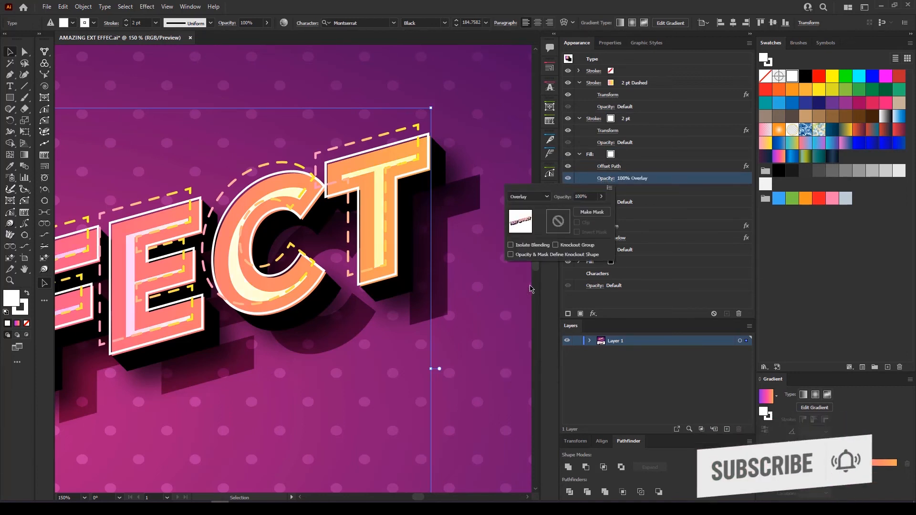
left_click(606, 178)
left_click(601, 197)
left_click_drag(602, 209, 575, 210)
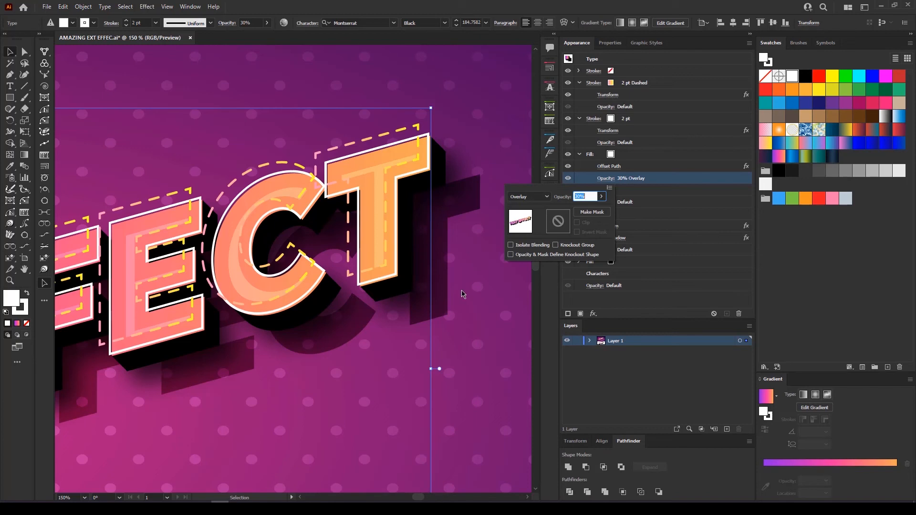
key("Return")
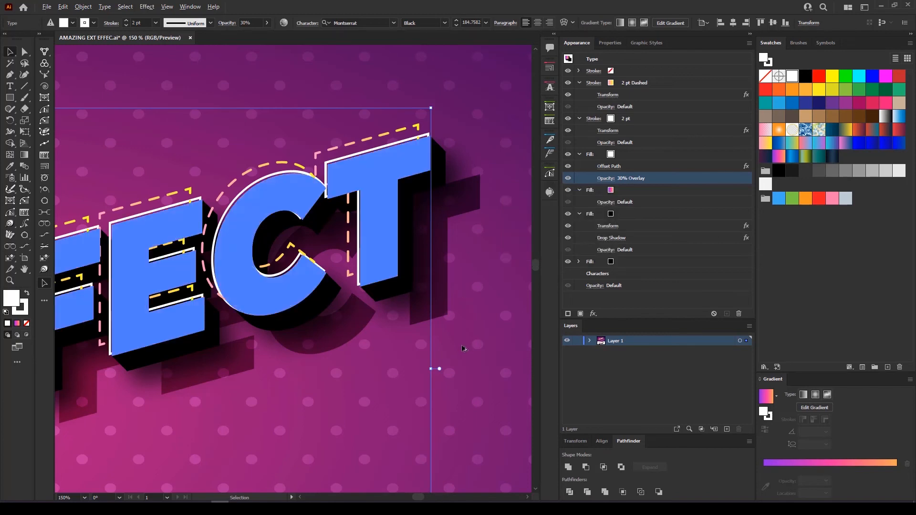
scroll(463, 348, "down", 4)
left_click_drag(409, 364, 474, 268)
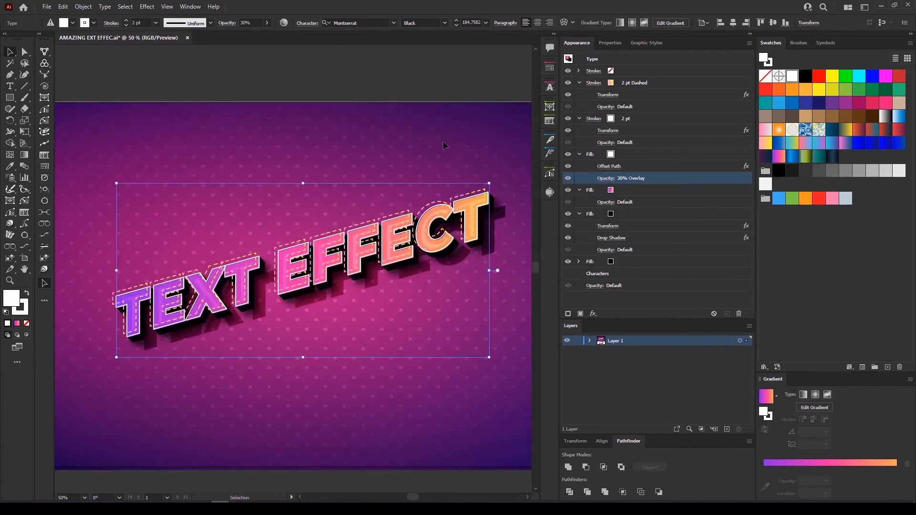
Deselect, preview without panels, and drag the TEXT EFFECT lettering higher on the artboard
left_click(451, 80)
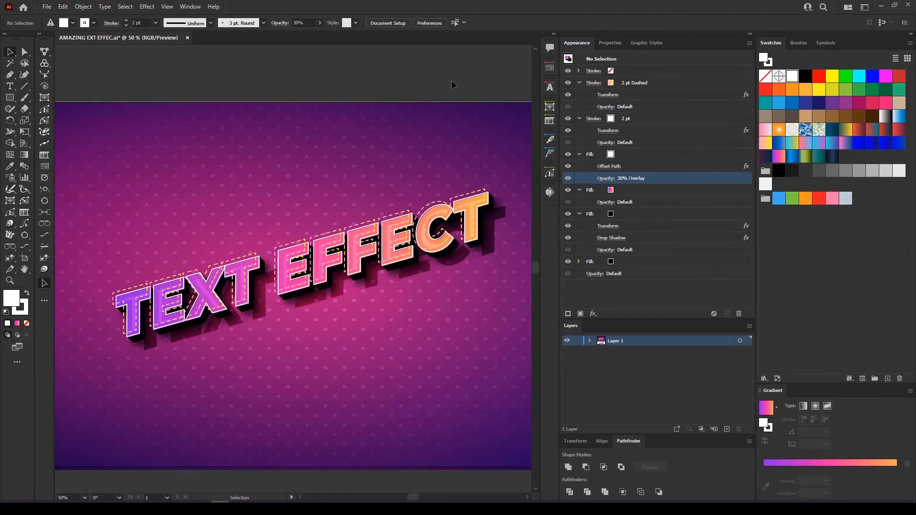
key("Tab")
left_click_drag(367, 223, 481, 218)
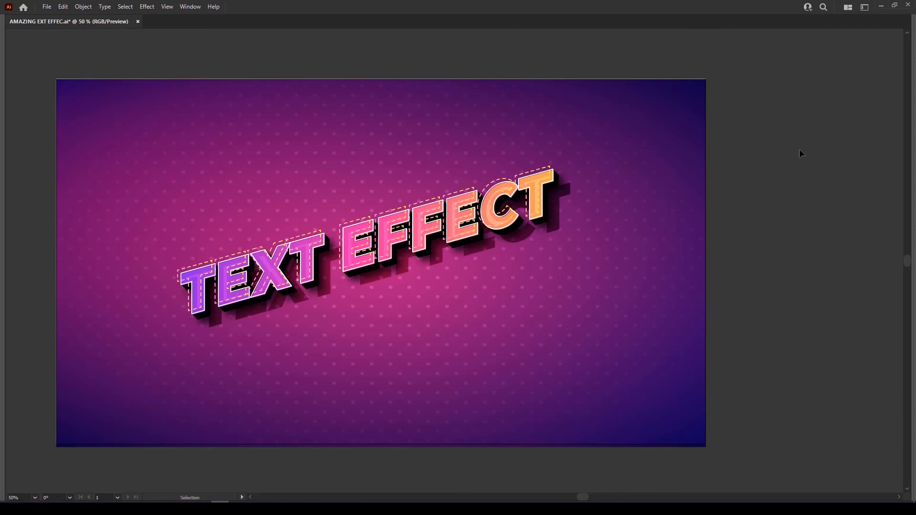
key("Tab")
left_click_drag(434, 160, 297, 175)
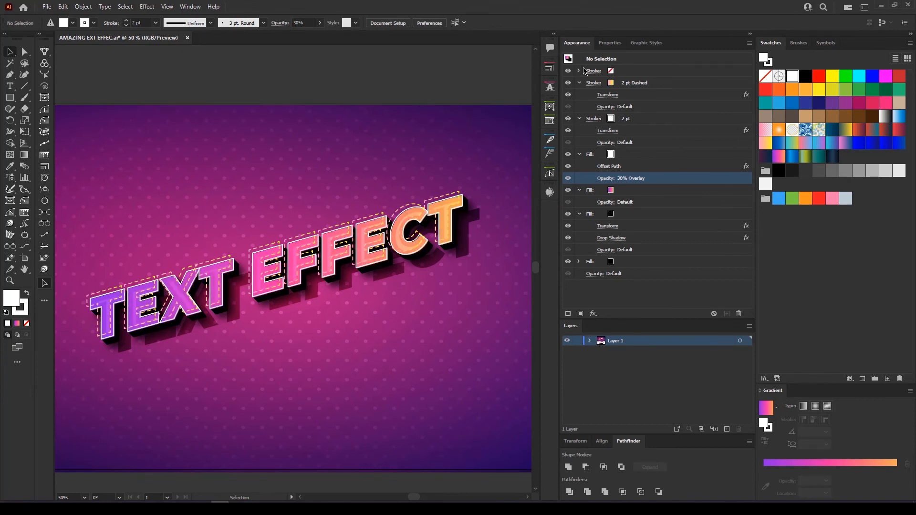
left_click_drag(337, 259, 306, 266)
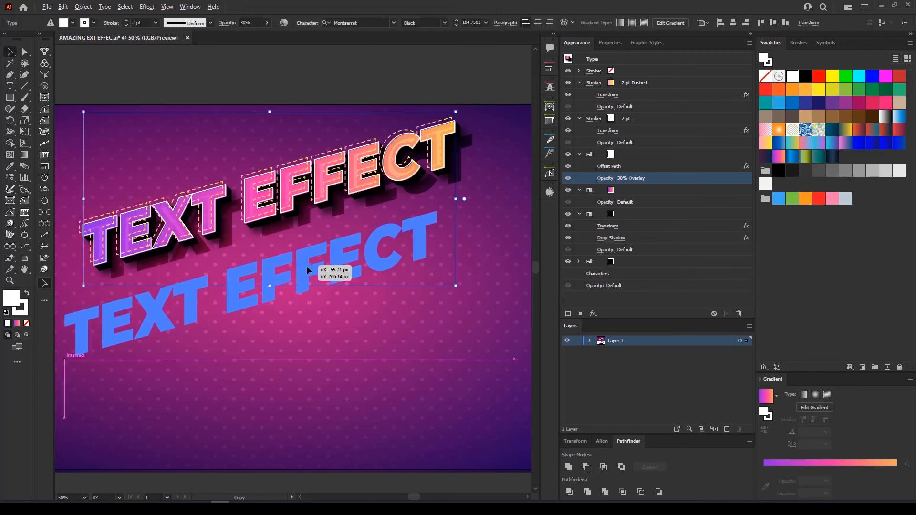
Alt-drag a copy of the lettering below and retype it as 'ON ANY TEXT'
left_click_drag(373, 353, 392, 356)
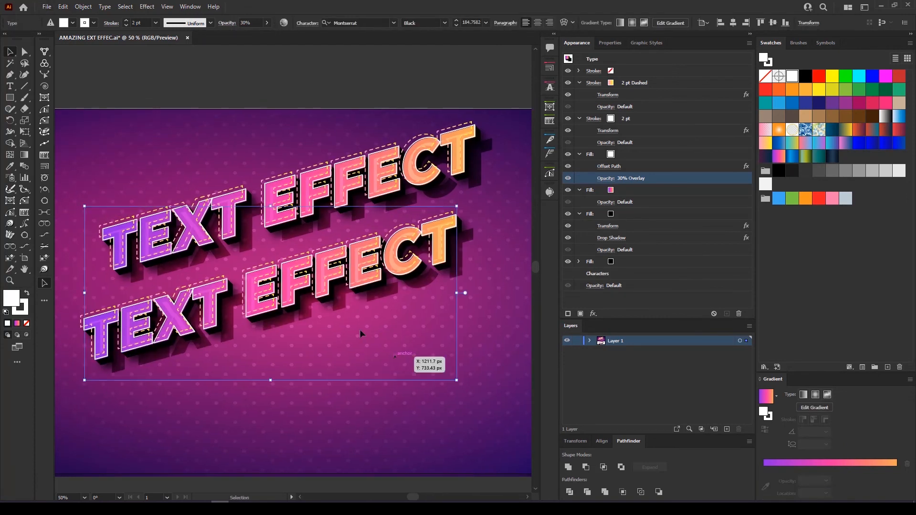
triple_click(307, 283)
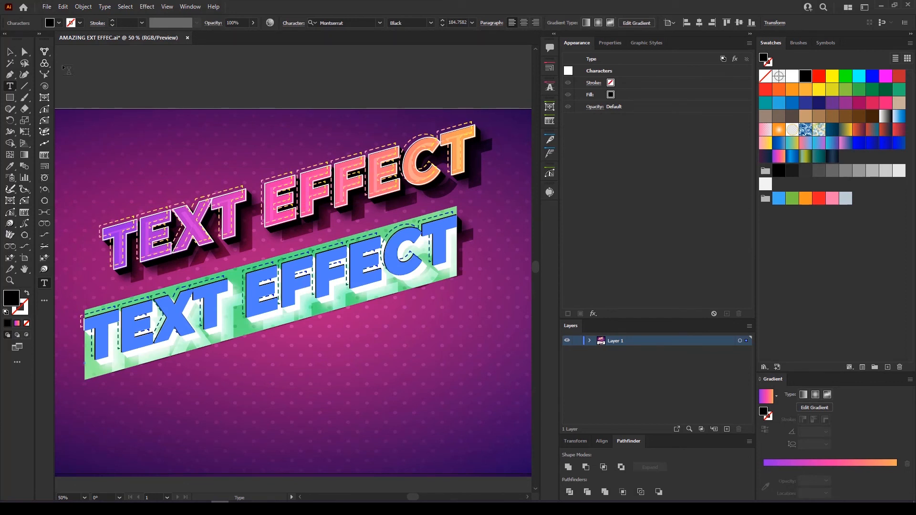
type("ON ANY")
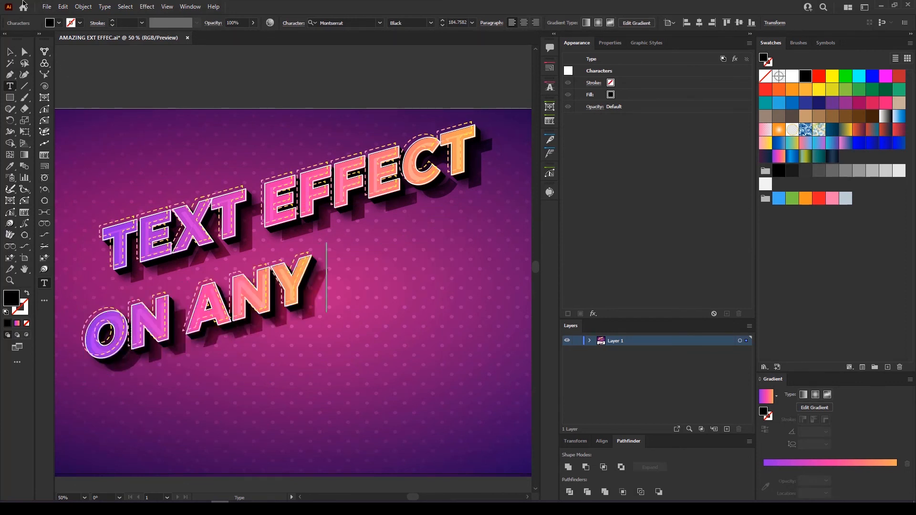
type(" TEXT")
key("Escape")
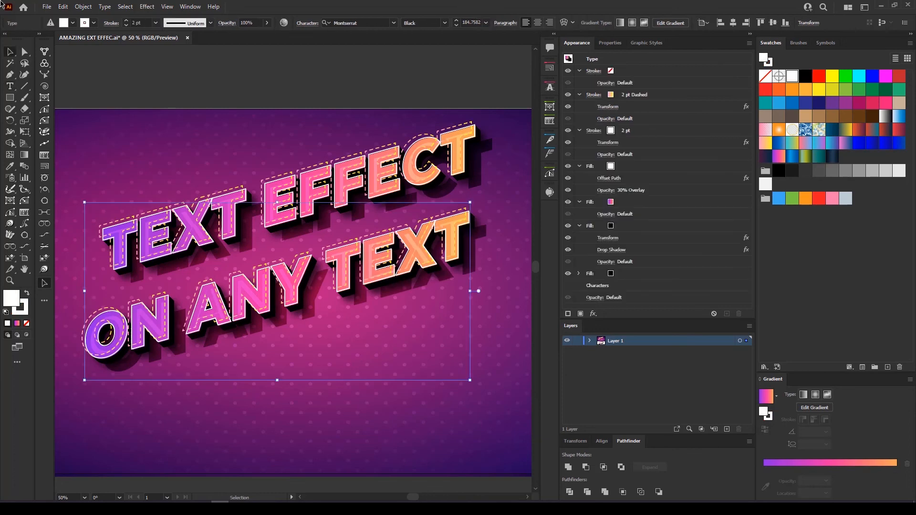
Shift ON ANY TEXT left and nudge TEXT EFFECT slightly right to align the two lines
left_click(246, 388)
key("Tab")
key("space")
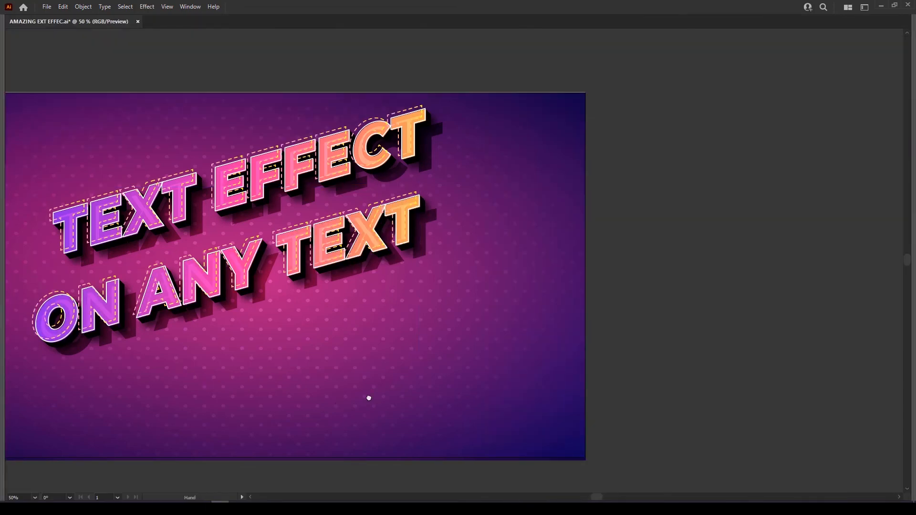
left_click_drag(369, 398, 489, 404)
left_click_drag(441, 257, 366, 254)
left_click_drag(397, 175, 411, 173)
Select both text lines and move them together down and right on the artboard
left_click(434, 68)
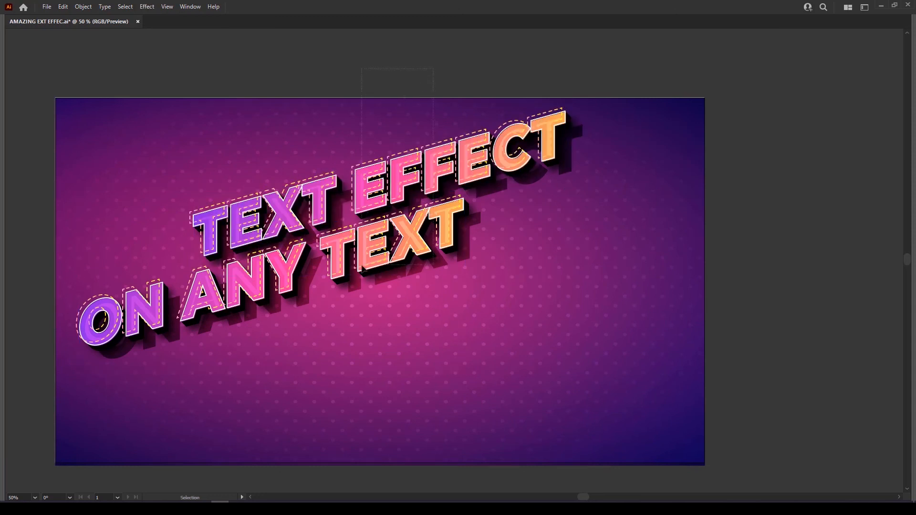
left_click_drag(362, 268, 362, 269)
left_click_drag(400, 184, 435, 233)
left_click(474, 56)
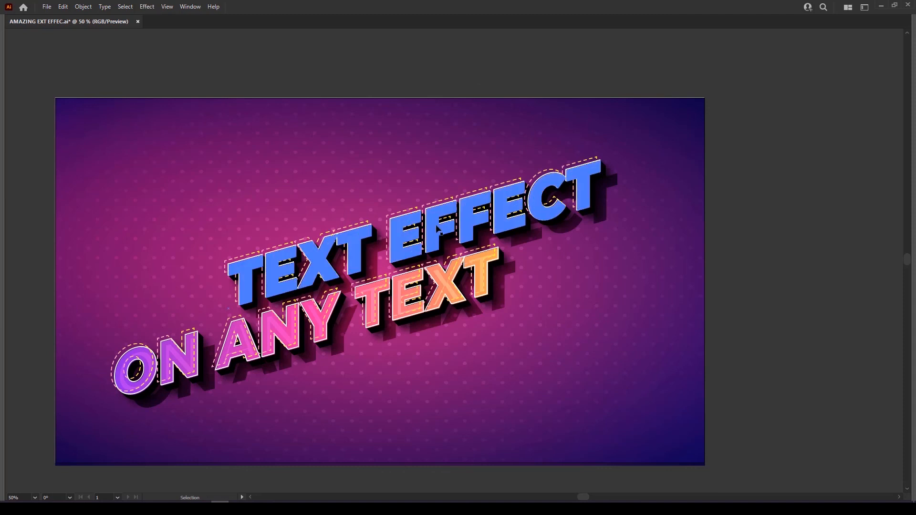
key("Tab")
Set the ON ANY TEXT line in the BESAN font
left_click_drag(424, 253, 223, 179)
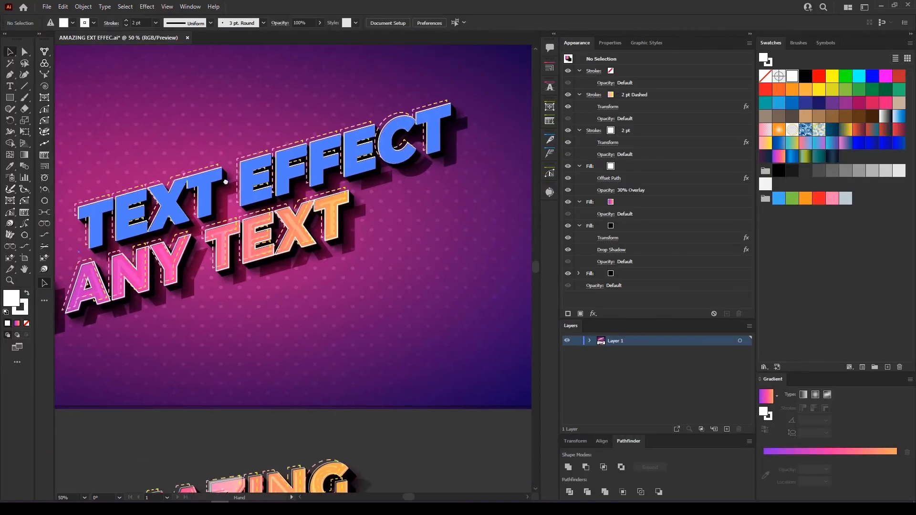
left_click(272, 239)
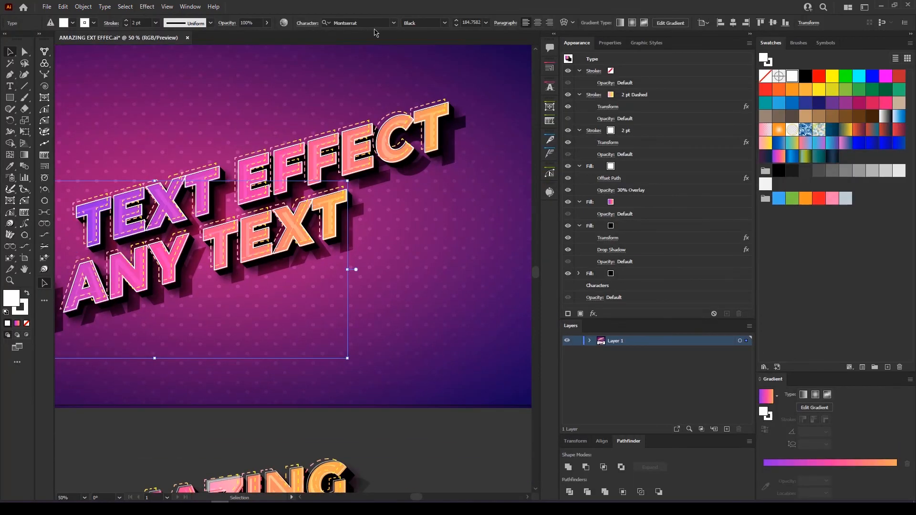
left_click(395, 23)
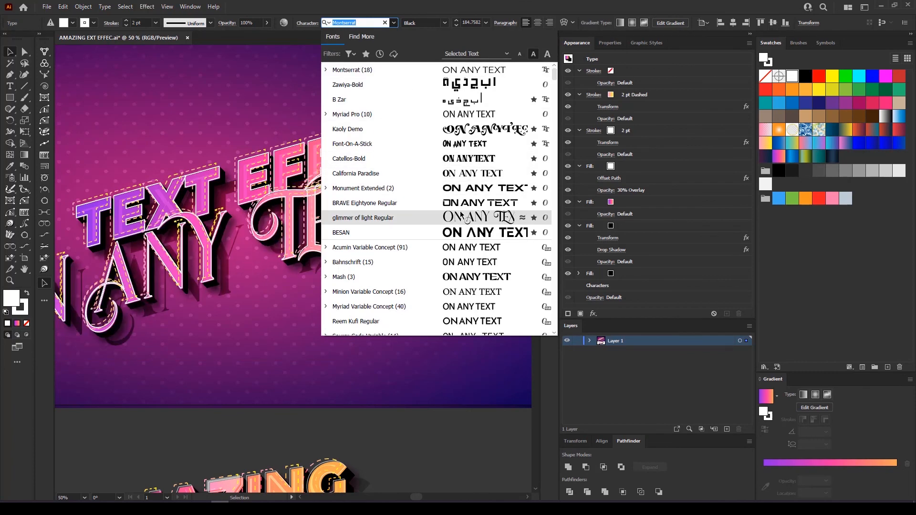
left_click(471, 241)
Move ON ANY TEXT right beneath TEXT EFFECT and preview the artwork without panels
left_click_drag(340, 222, 384, 214)
left_click_drag(383, 169, 348, 262)
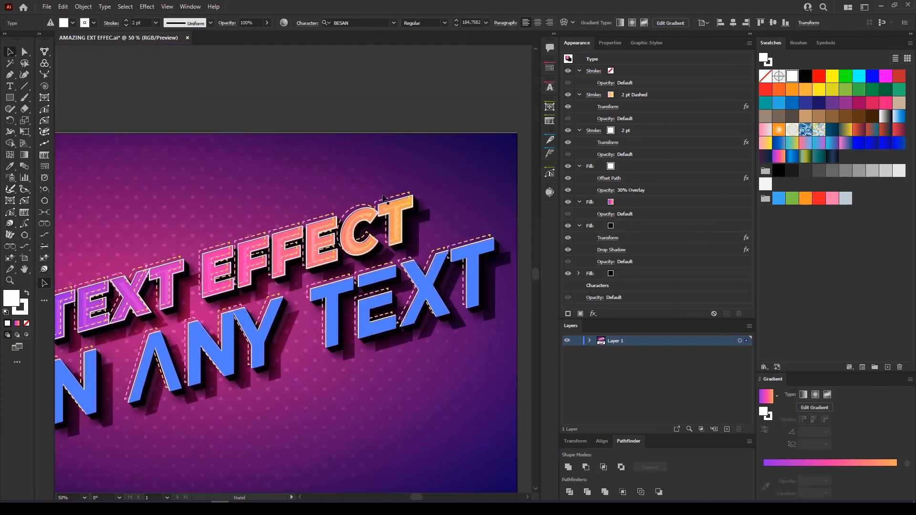
left_click(414, 100)
key("Tab")
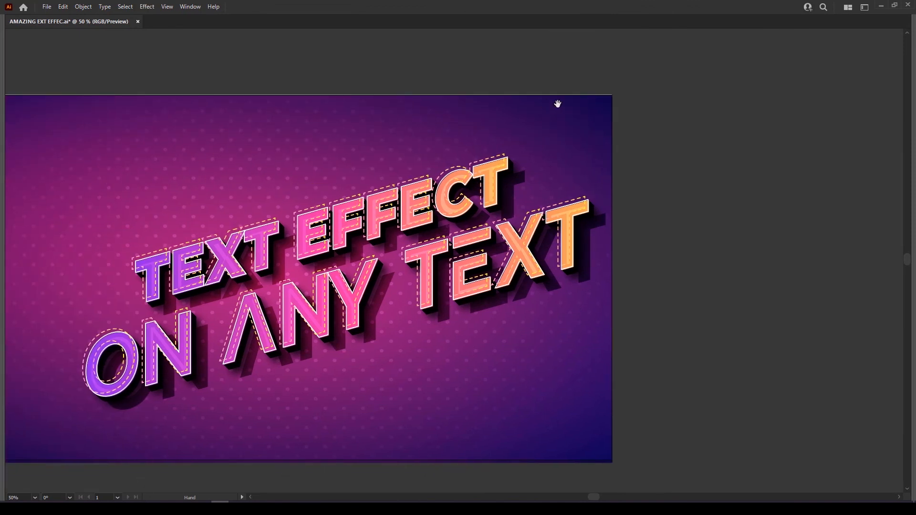